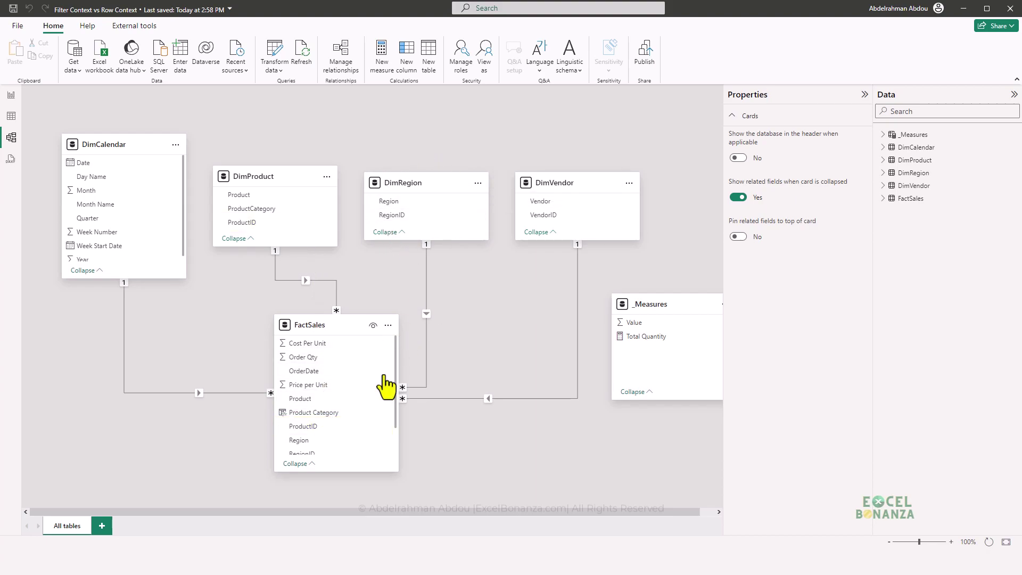
- Examine how FactSales relates to the calendar, product, region and vendor tables, and check the separate _Measures table
scroll(370, 417, "down", 1)
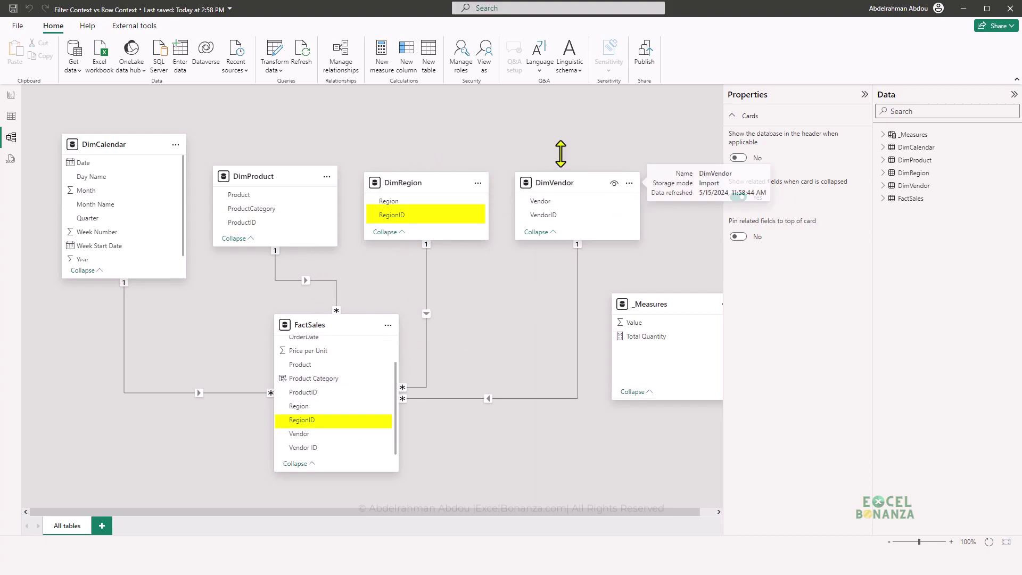
left_click(386, 398)
left_click(400, 398)
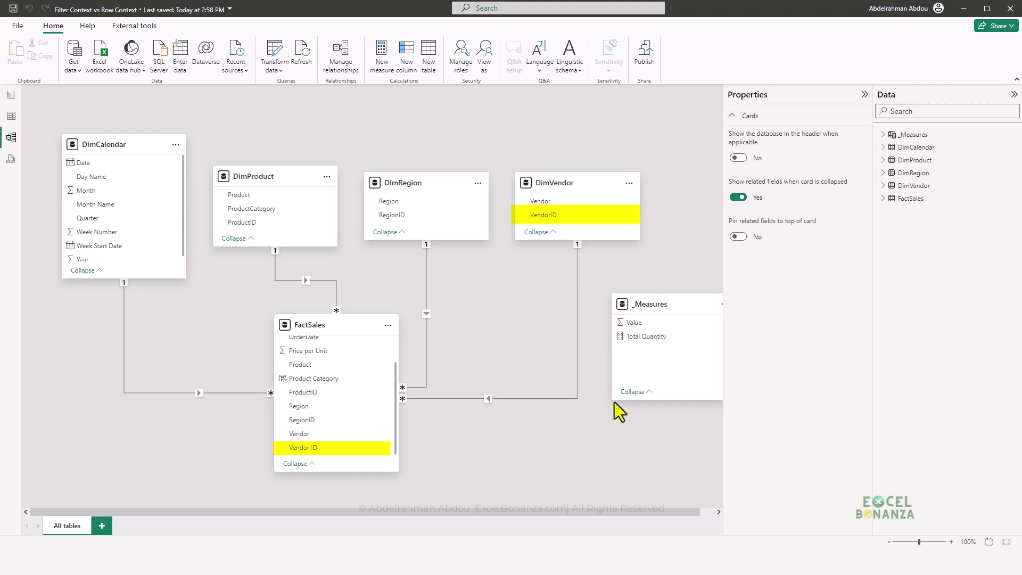
left_click(632, 309)
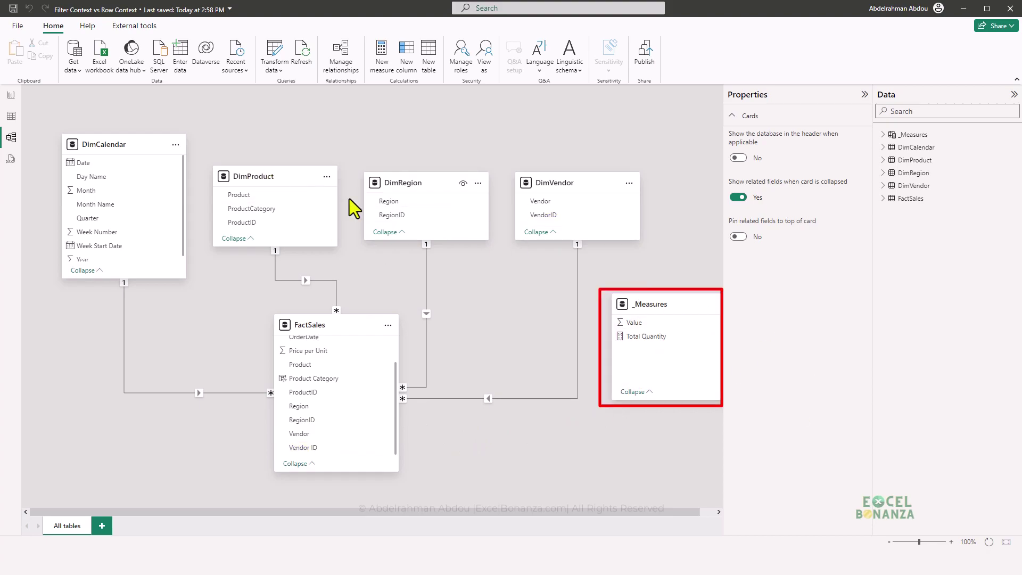
- Add a matrix visual to the Filter Context report page and enlarge it above the definition text
left_click(11, 96)
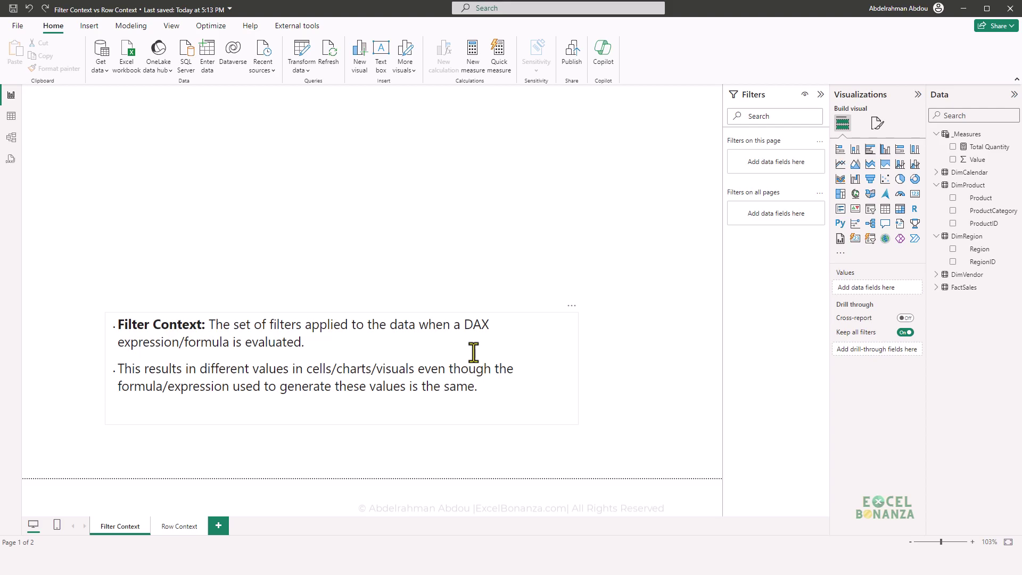
left_click(899, 209)
left_click_drag(261, 235, 475, 255)
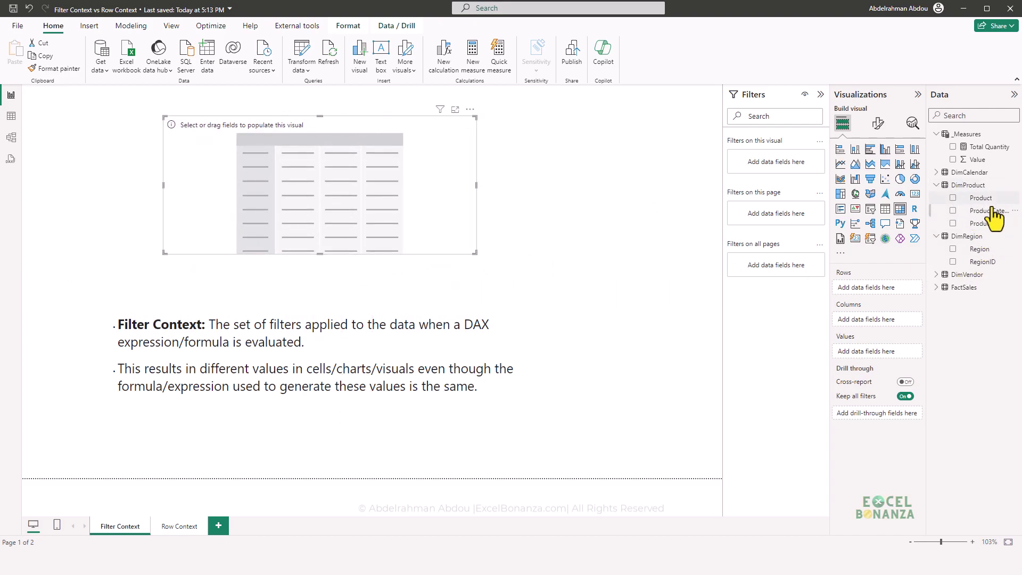
- Populate the matrix with ProductCategory as rows, Region as columns and Total Quantity as values, and reposition it above the text
left_click_drag(990, 210, 888, 293)
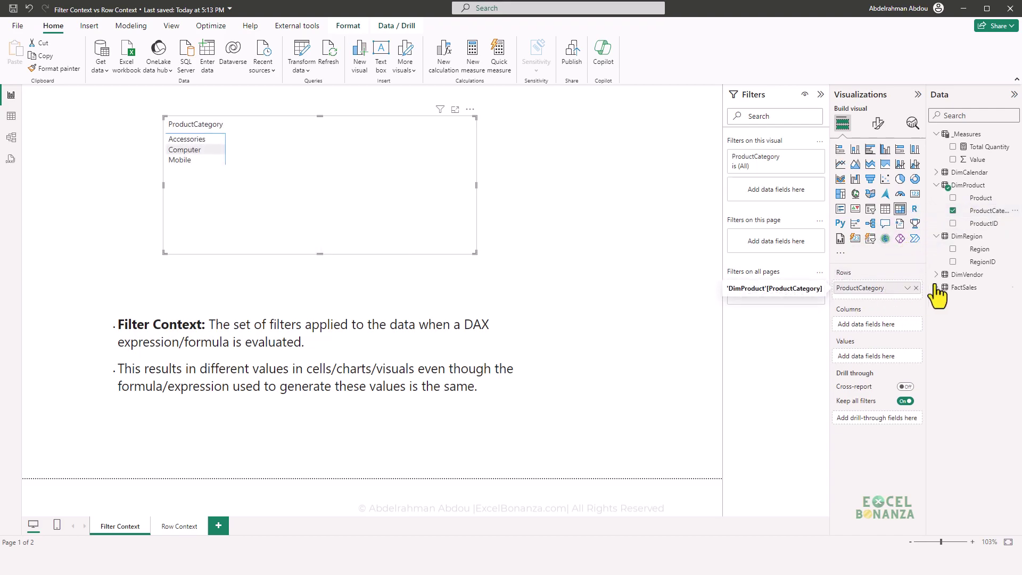
left_click_drag(980, 250, 875, 327)
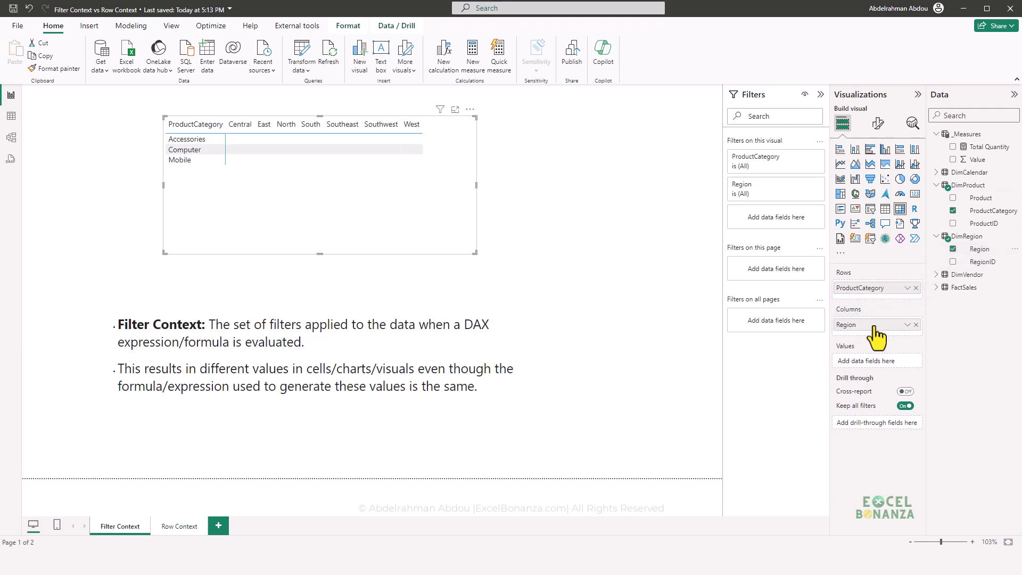
left_click(982, 148)
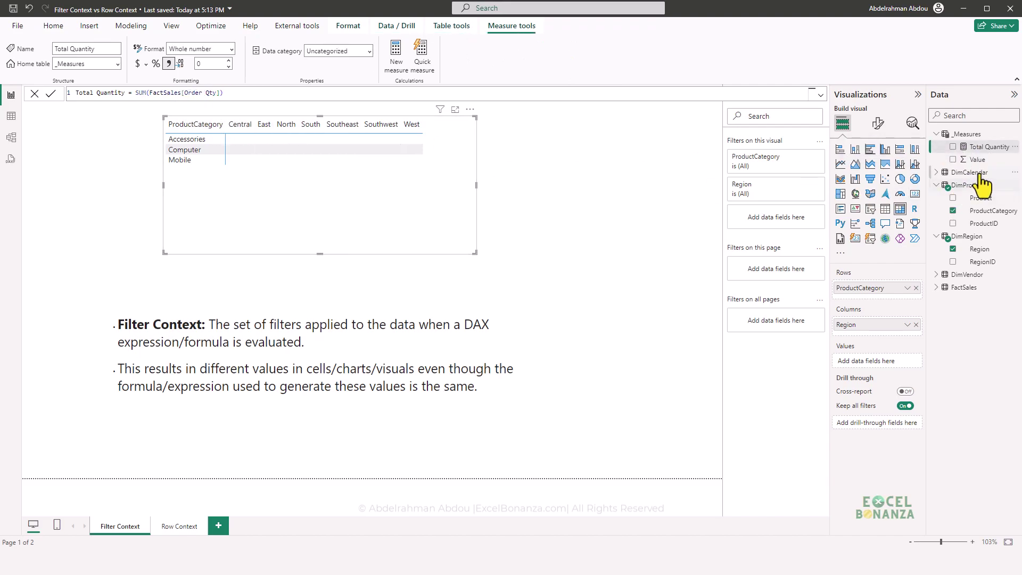
left_click_drag(982, 155, 888, 362)
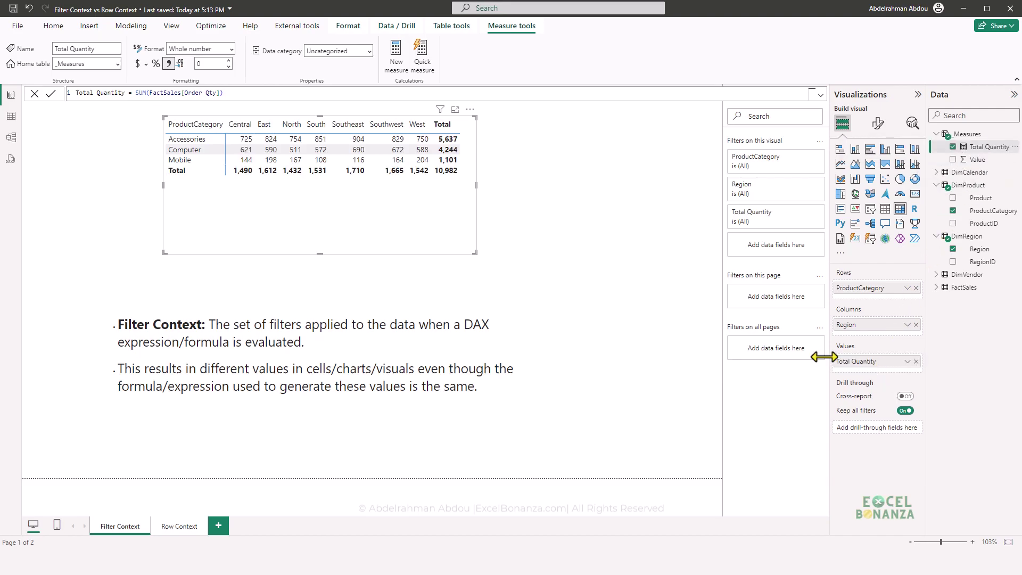
left_click_drag(448, 228, 528, 224)
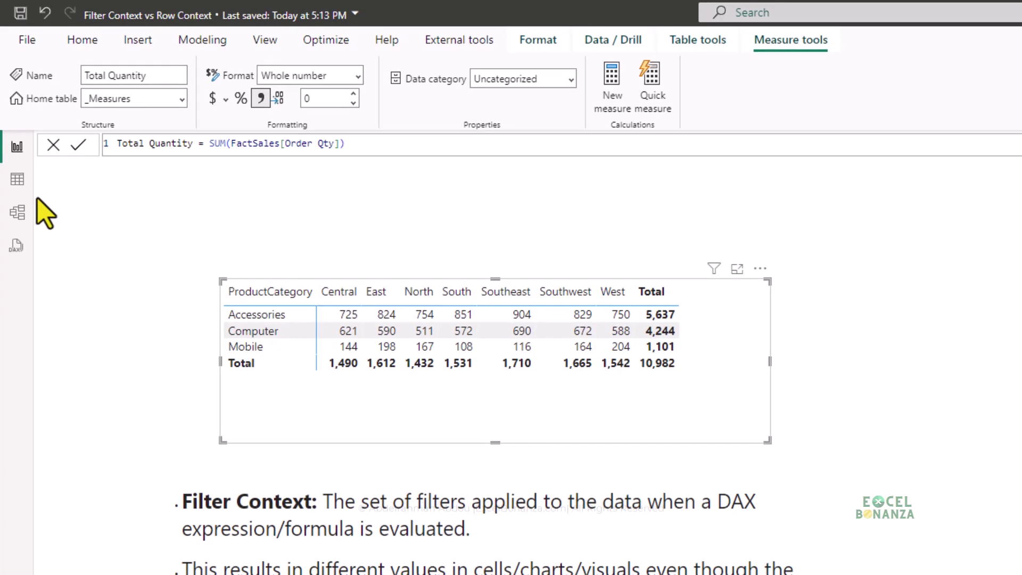
- Display the FactSales data table and filter its Product Category column to Computer only
left_click(17, 179)
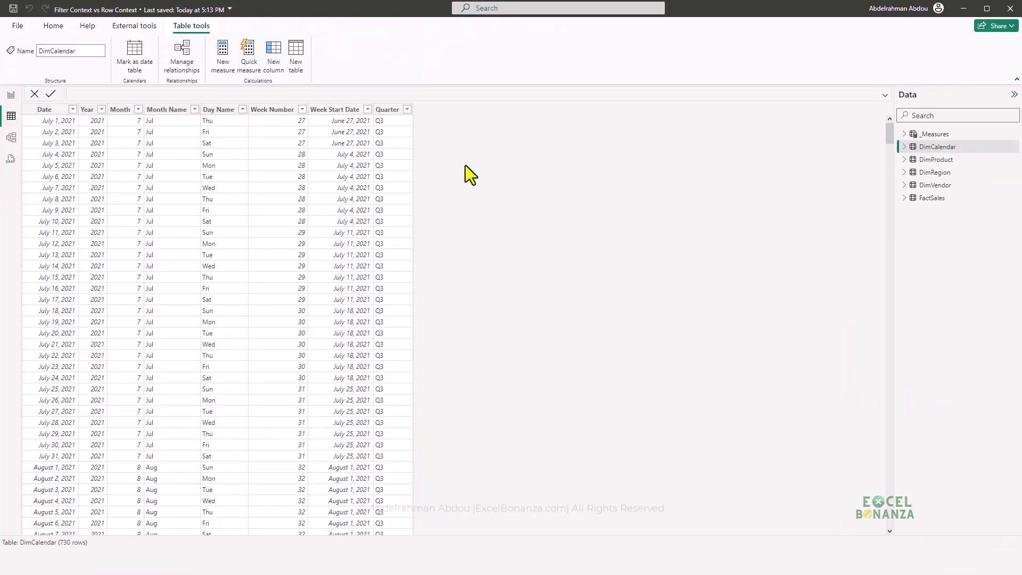
left_click(923, 198)
left_click(509, 154)
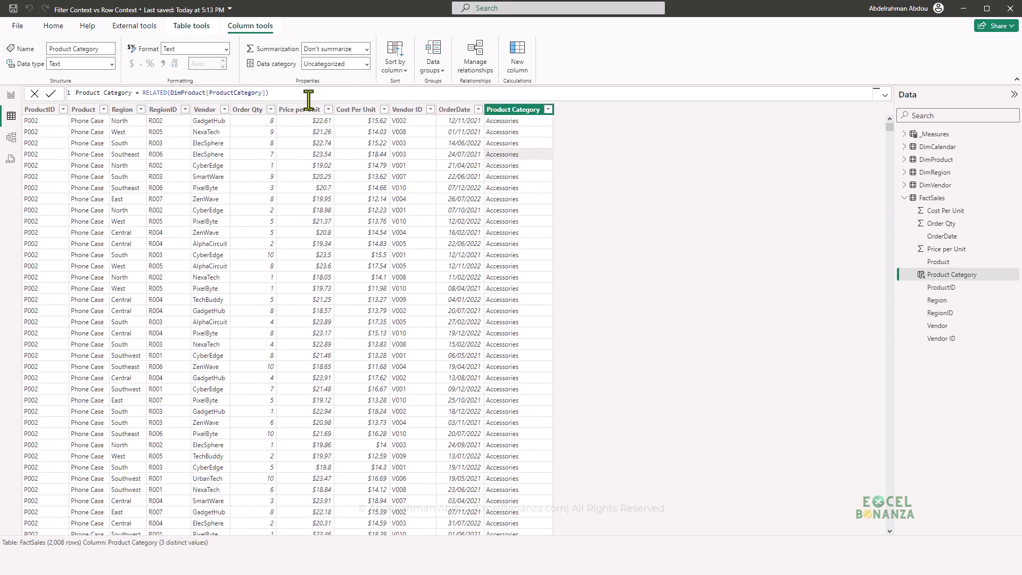
left_click(548, 110)
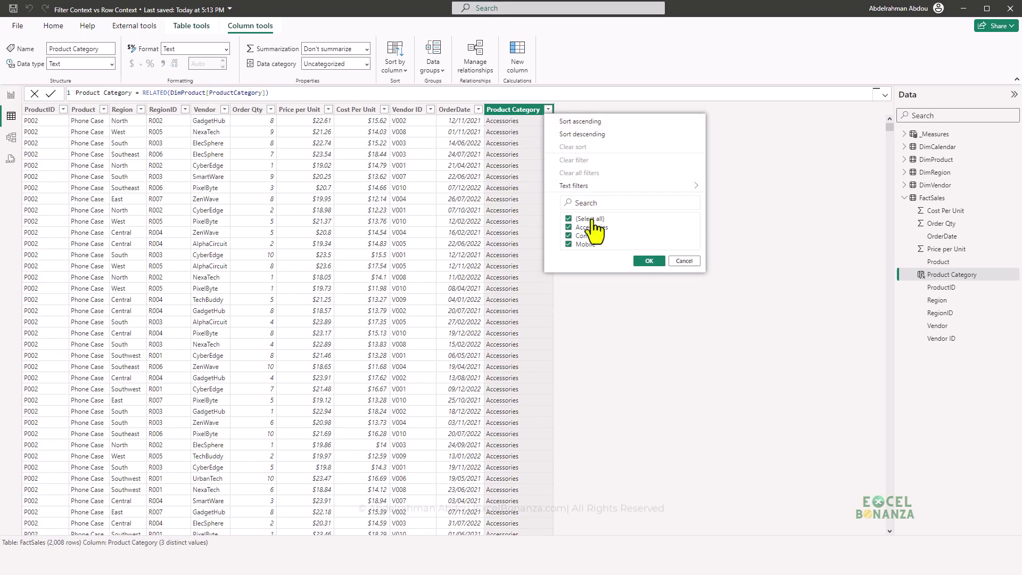
left_click(591, 219)
left_click(580, 235)
left_click(649, 260)
left_click(210, 166)
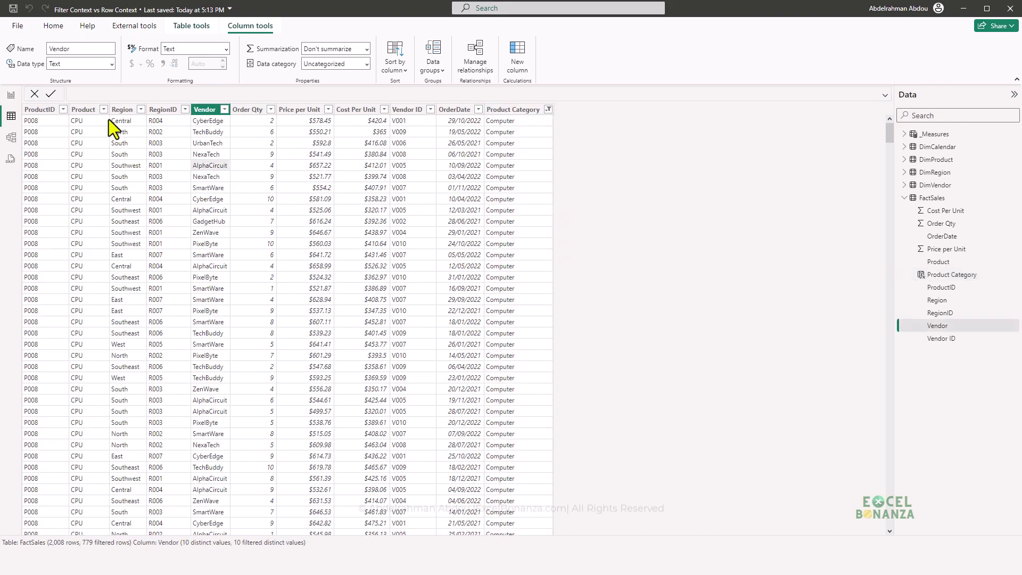
- Filter the Region column of FactSales to Central only
left_click(141, 109)
left_click(161, 218)
left_click(161, 227)
key("Return")
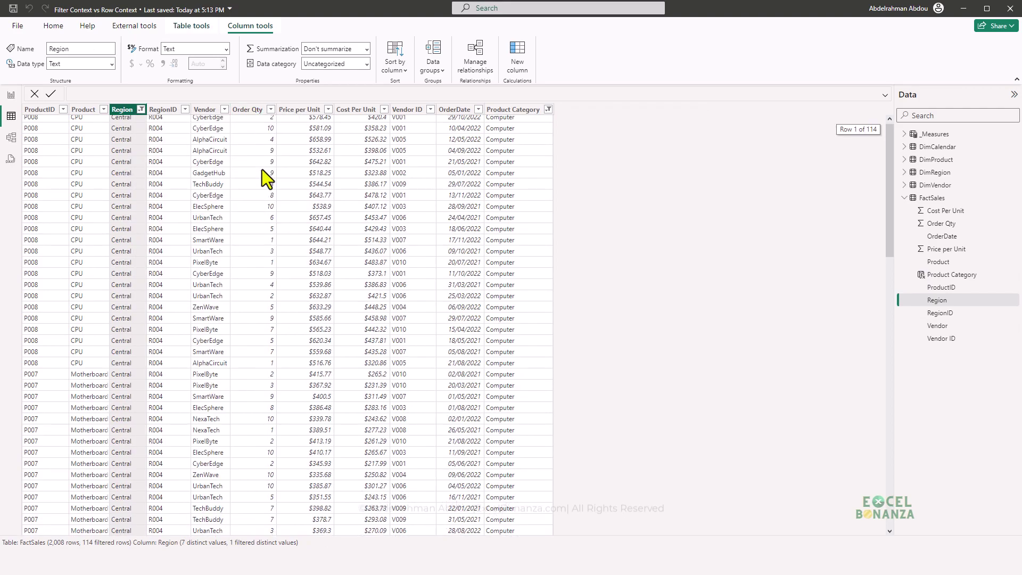
- Copy the filtered Order Qty column into cell C1 of a blank Excel workbook and select its values to check their sum
left_click(251, 110)
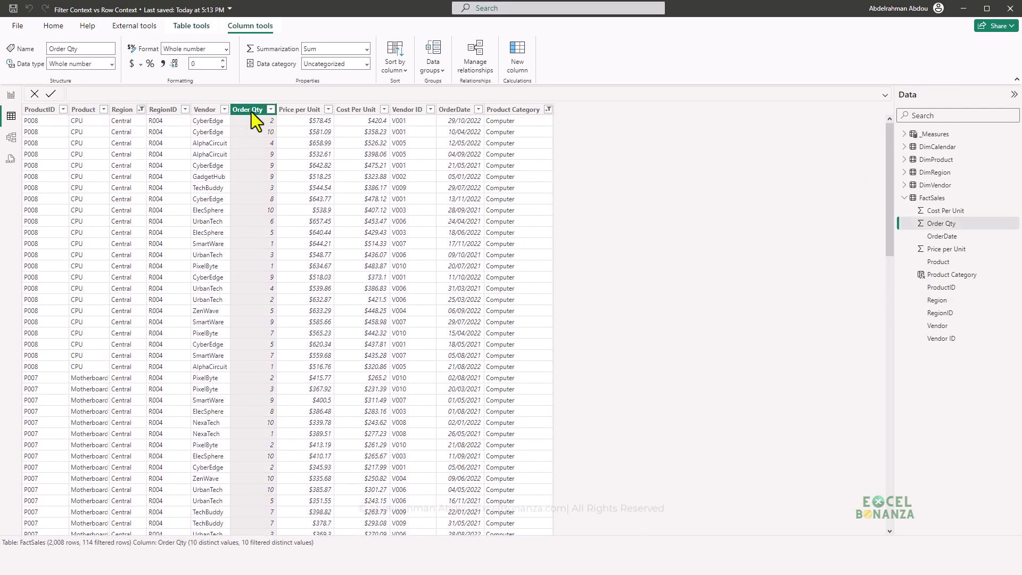
right_click(255, 124)
left_click(287, 194)
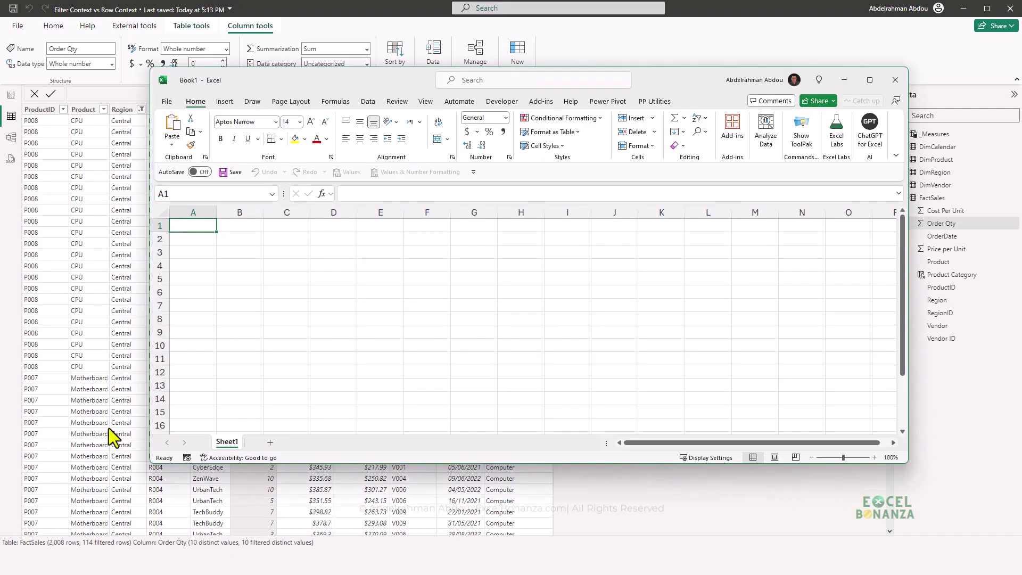
left_click(286, 228)
key("ctrl+v")
left_click(298, 244)
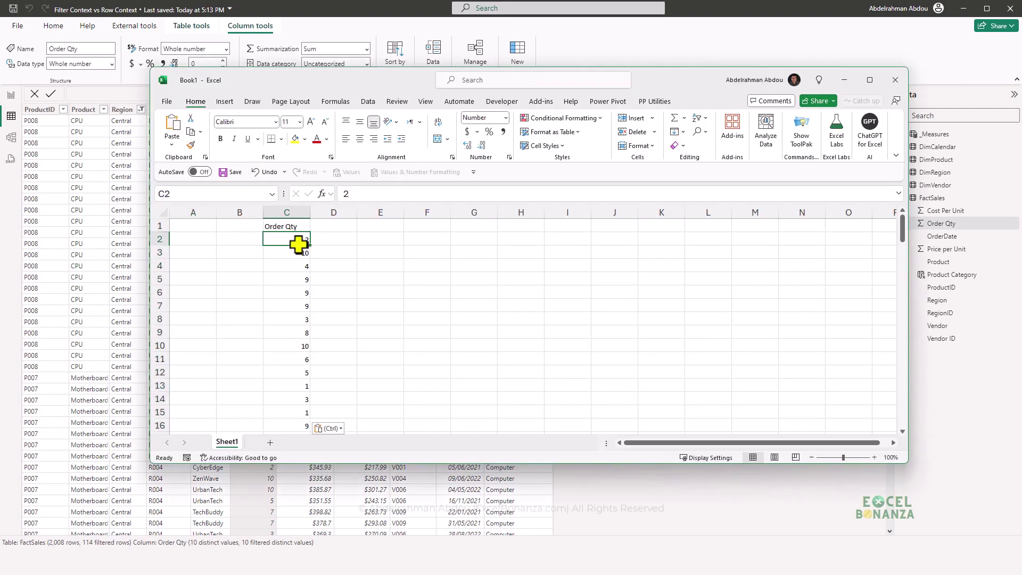
key("ctrl+shift+Down")
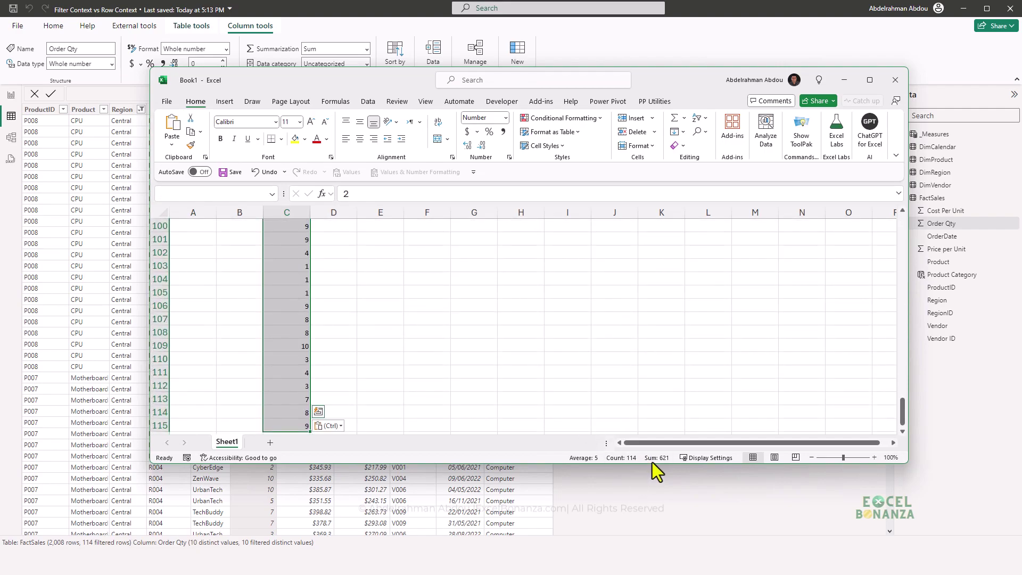
- Compare the Excel sum with the matrix's Computer value for Central and review the Region and Product Category filters on FactSales
left_click(11, 95)
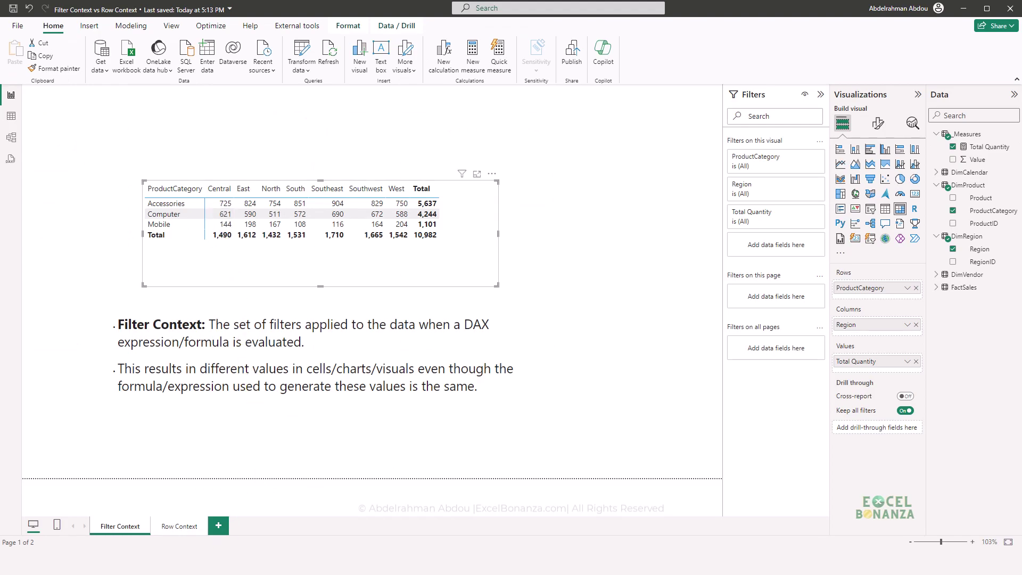
key("alt+Tab")
left_click_drag(343, 80, 469, 95)
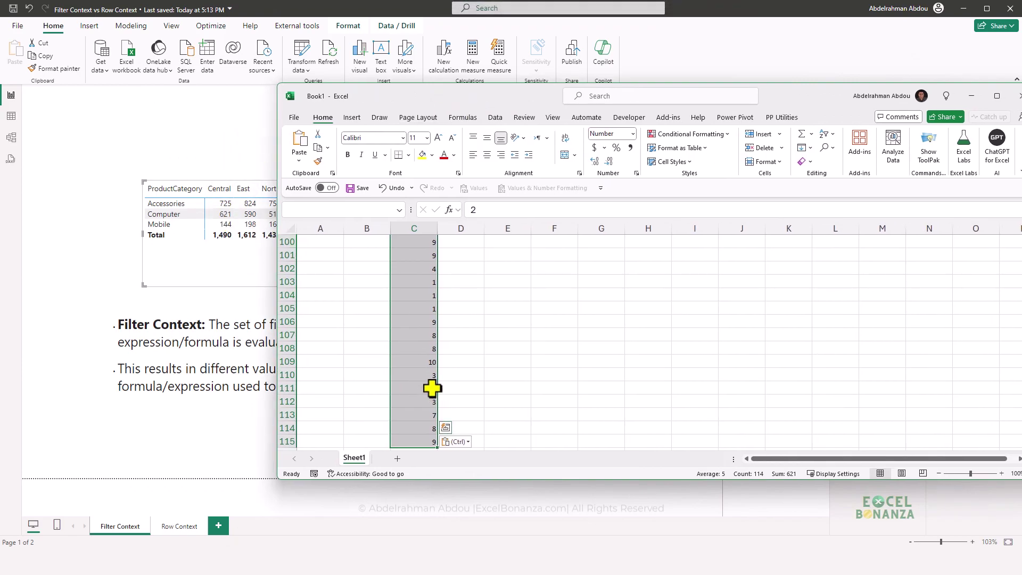
left_click(414, 348)
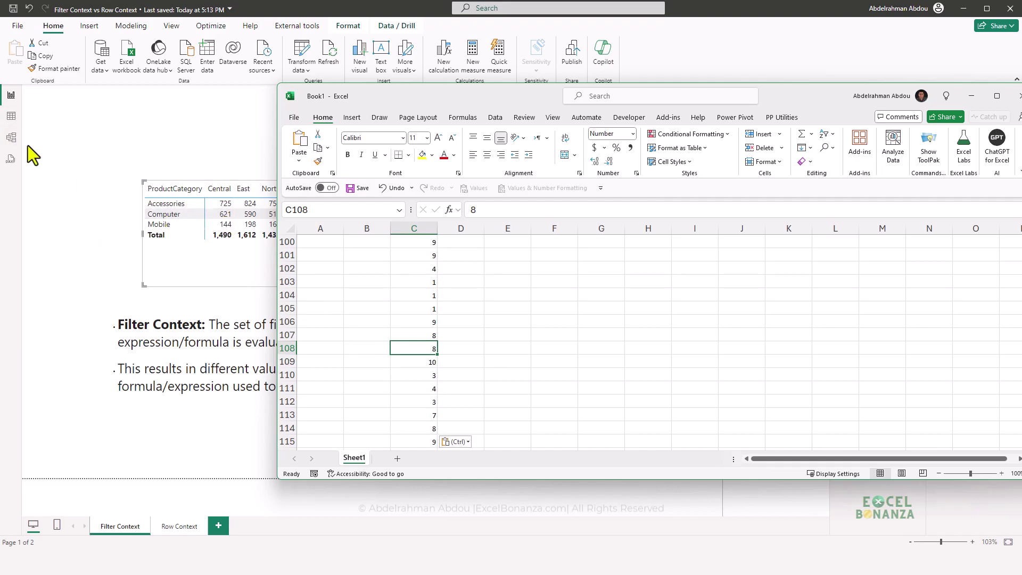
left_click(11, 116)
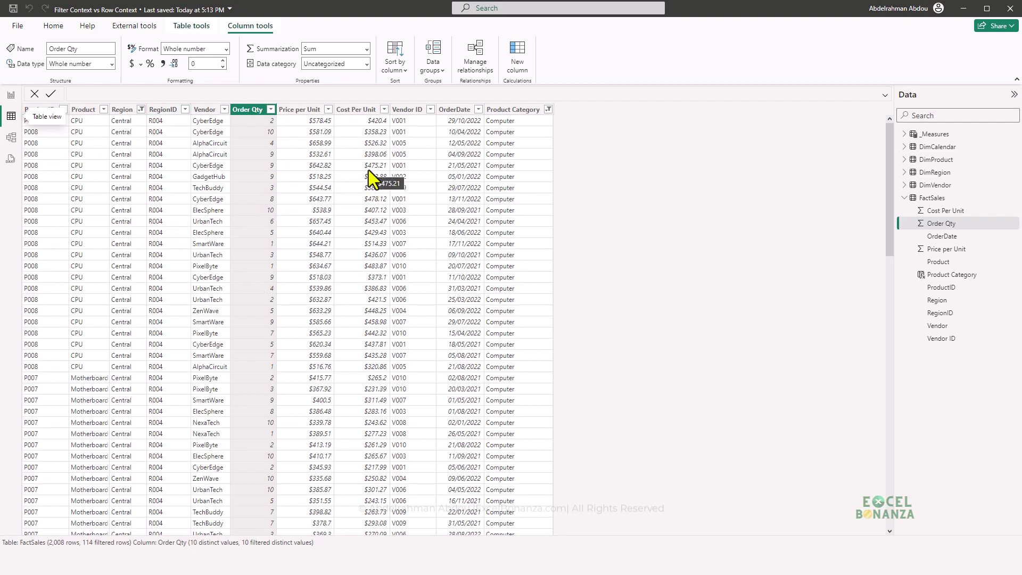
left_click(129, 122)
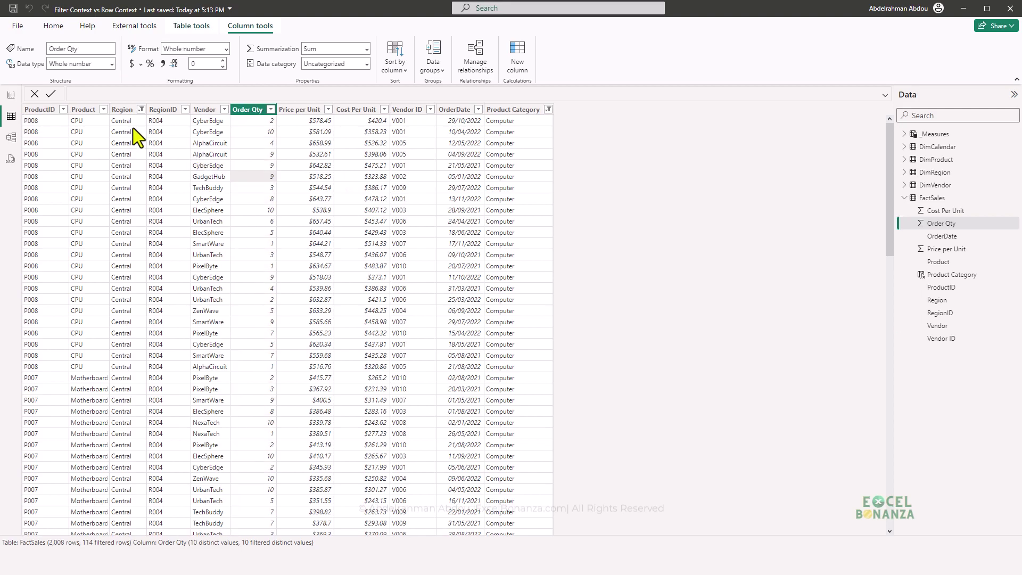
left_click(518, 123)
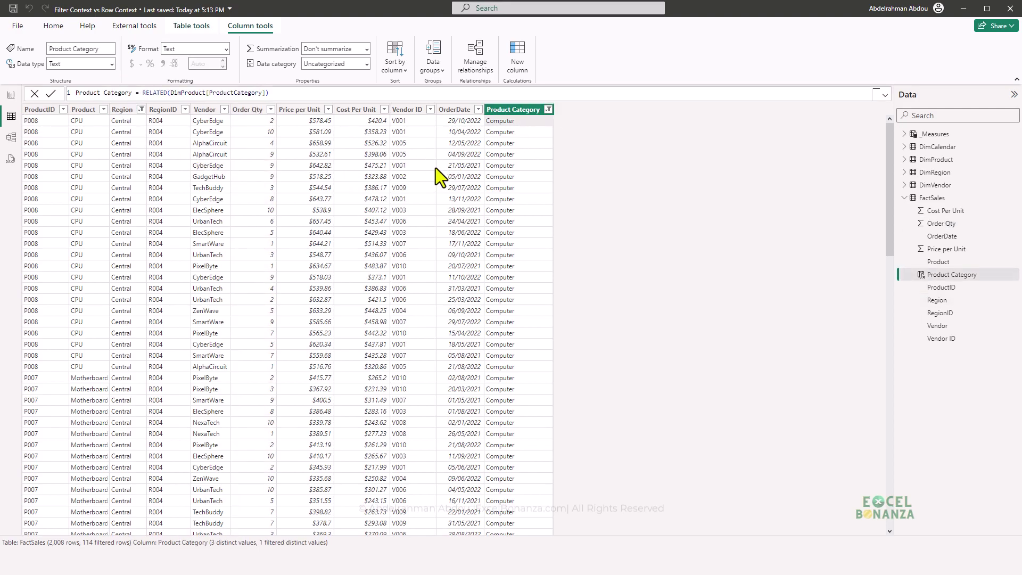
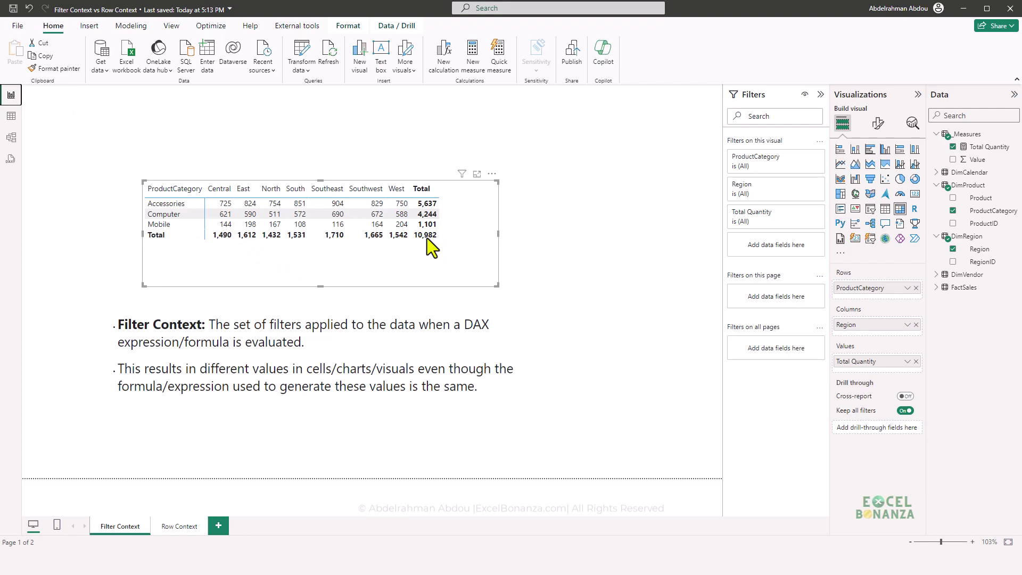
- Clear all filters from the FactSales data table
left_click(12, 116)
right_click(306, 123)
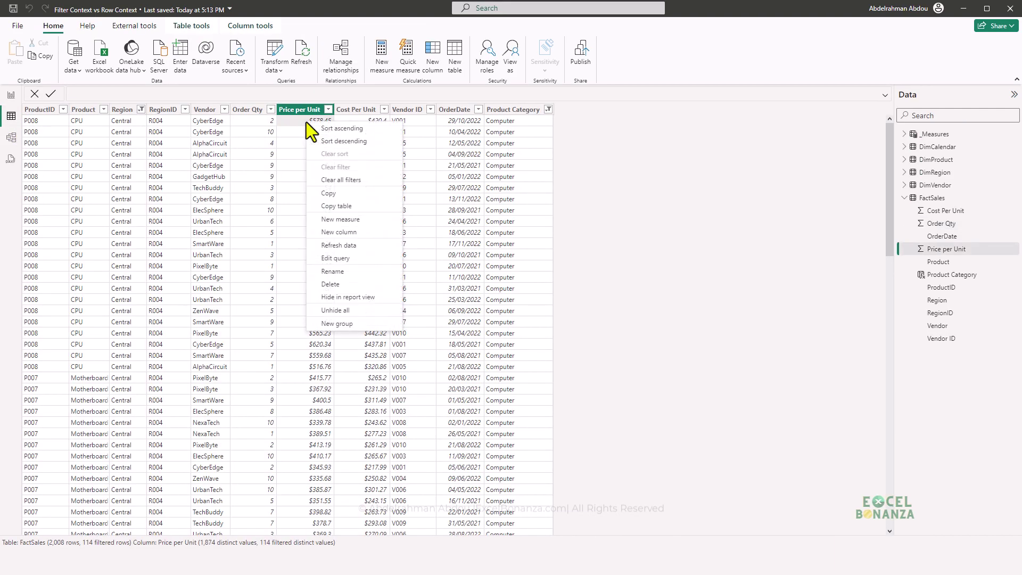
left_click(341, 180)
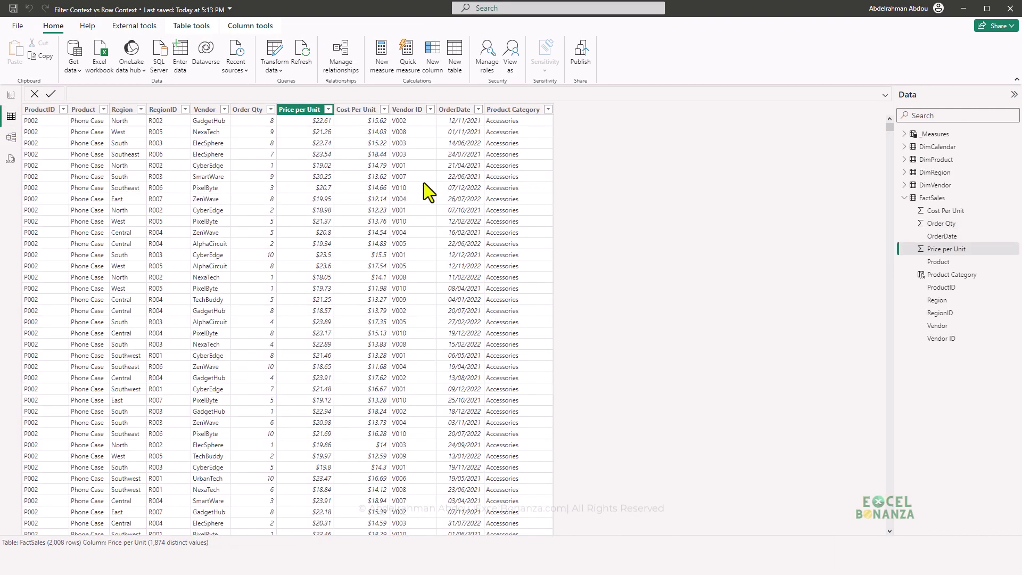
- Copy the unfiltered Order Qty column into cell F1 of the Excel sheet and select its values to check their sum
right_click(251, 109)
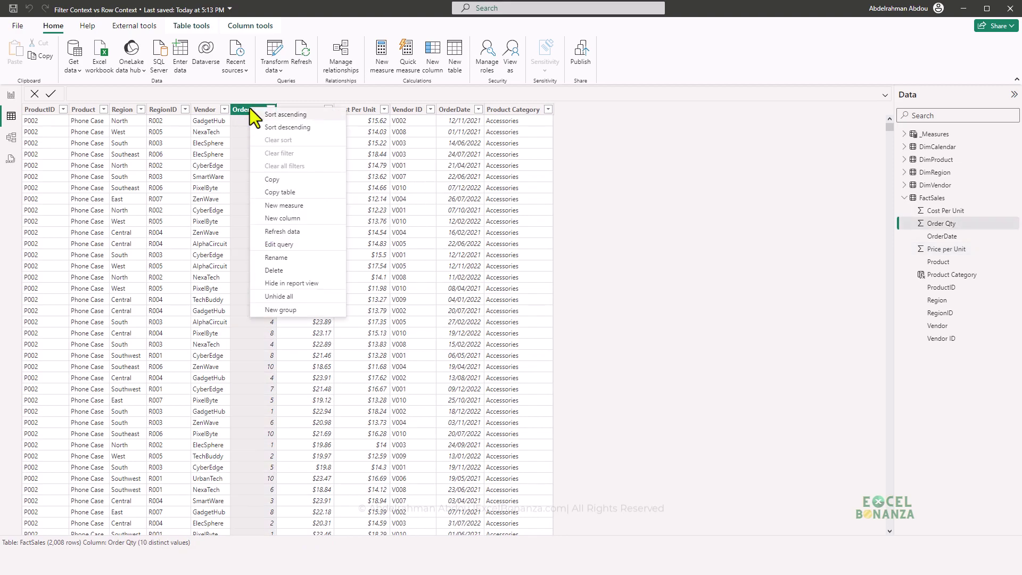
left_click(285, 179)
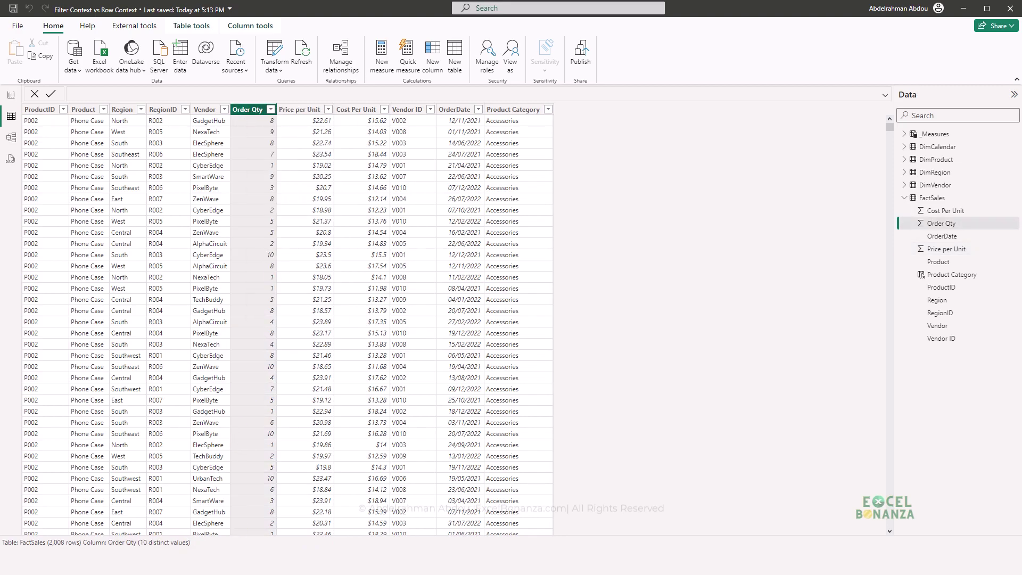
key("alt+Tab")
scroll(532, 273, "up", 7)
left_click(554, 242)
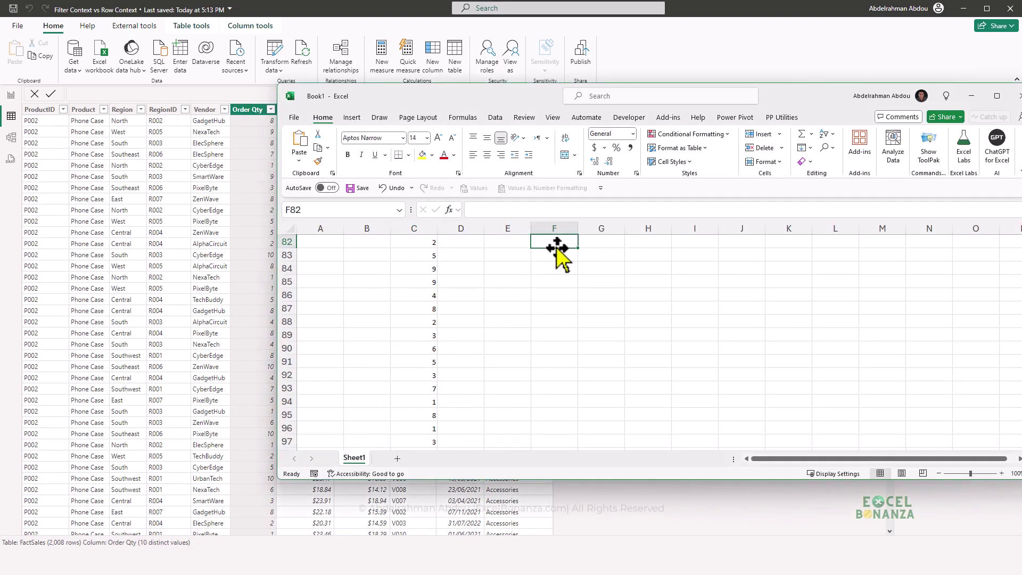
key("ctrl+Home")
left_click(556, 244)
key("ctrl+v")
left_click(565, 257)
key("ctrl+shift+Down")
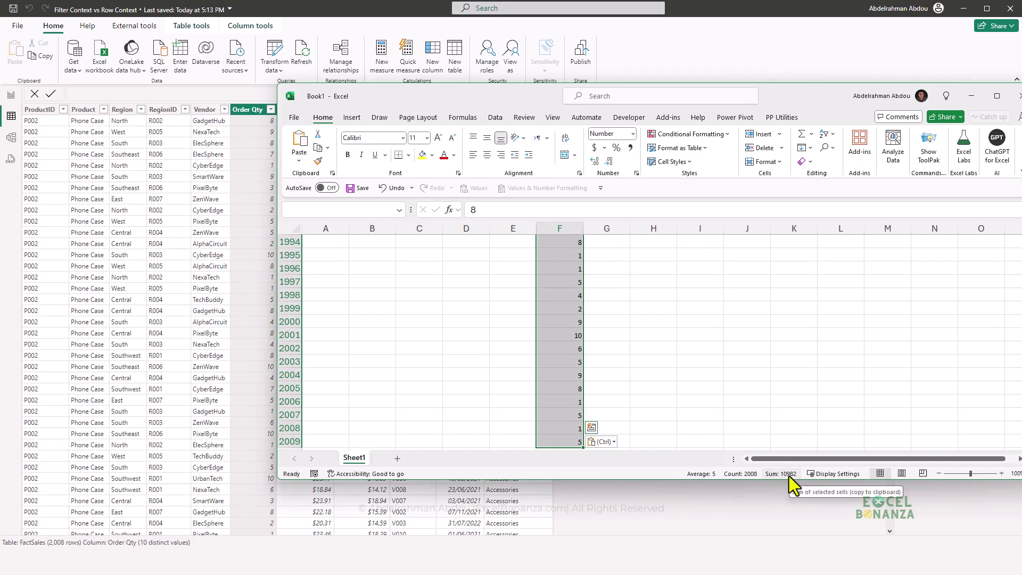
- Return to the report and add an enlarged stacked column chart of Total Quantity by ProductCategory to the right of the matrix
left_click(9, 99)
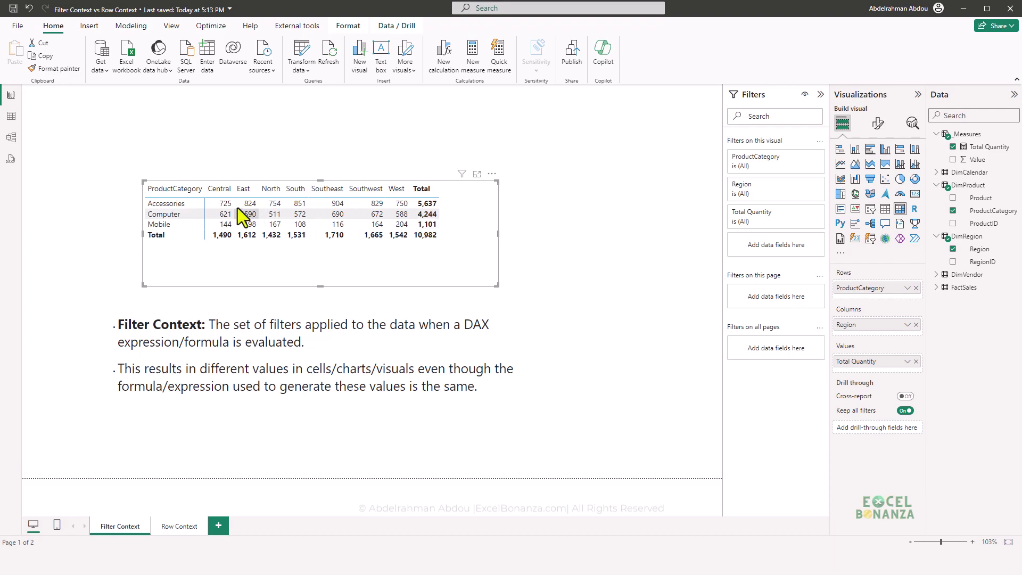
left_click(672, 234)
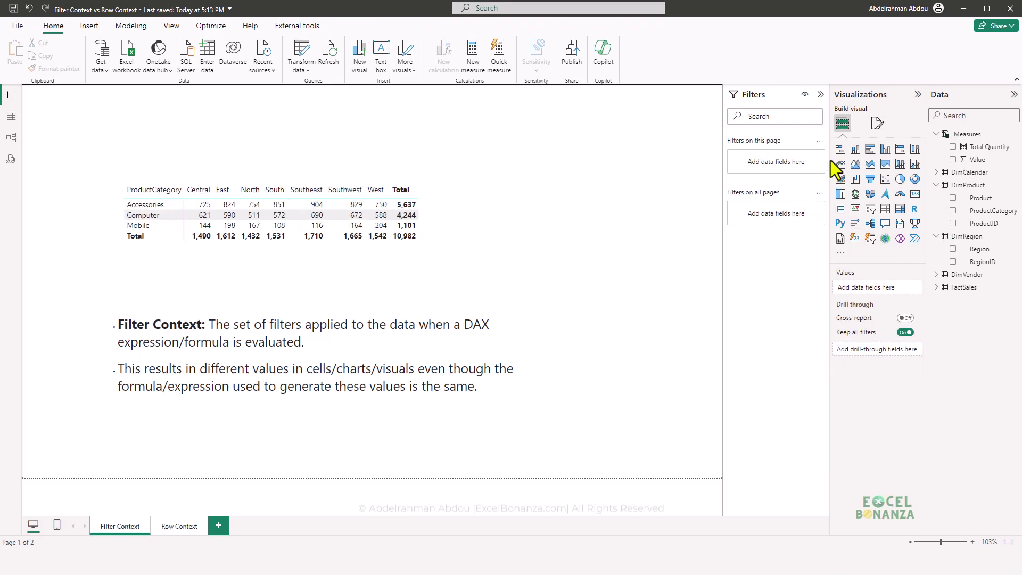
left_click(854, 150)
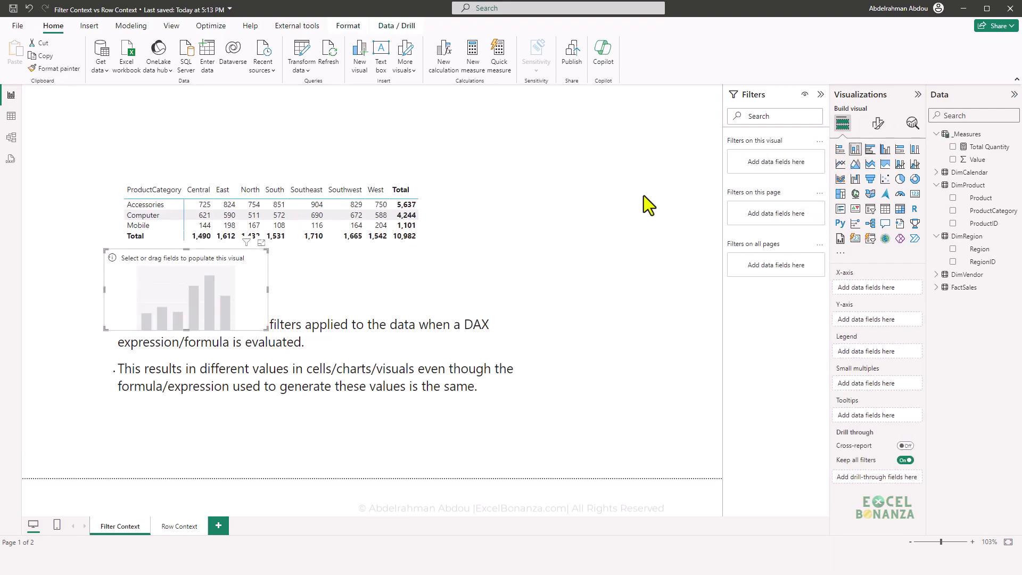
left_click_drag(260, 275, 606, 192)
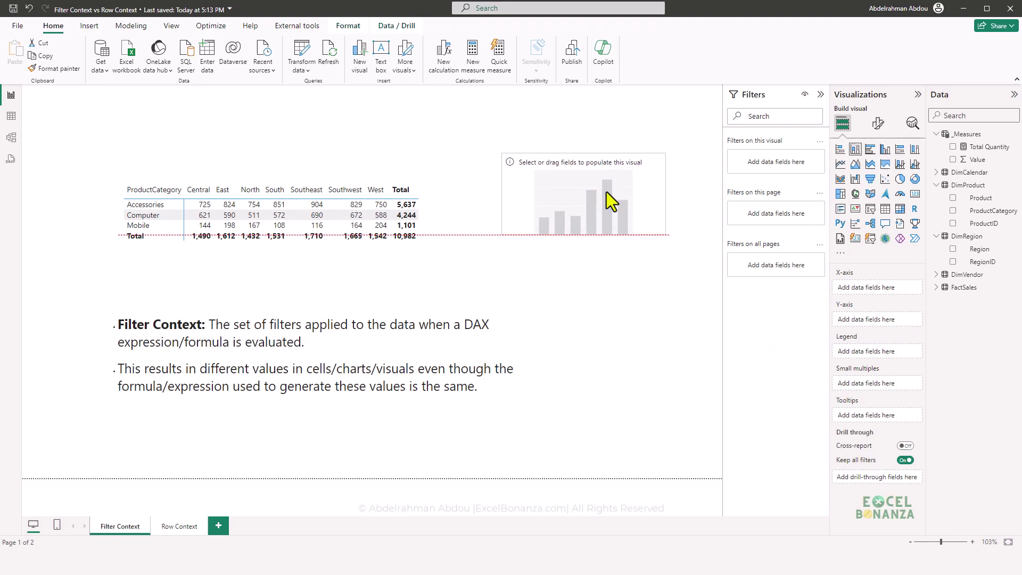
left_click_drag(990, 211, 608, 227)
left_click_drag(984, 147, 883, 325)
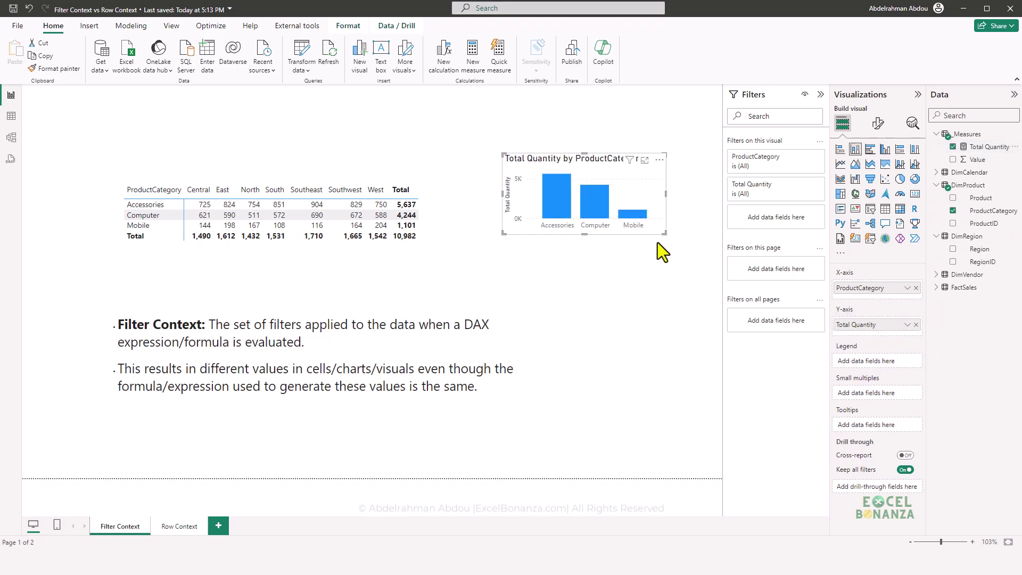
left_click_drag(664, 233, 707, 272)
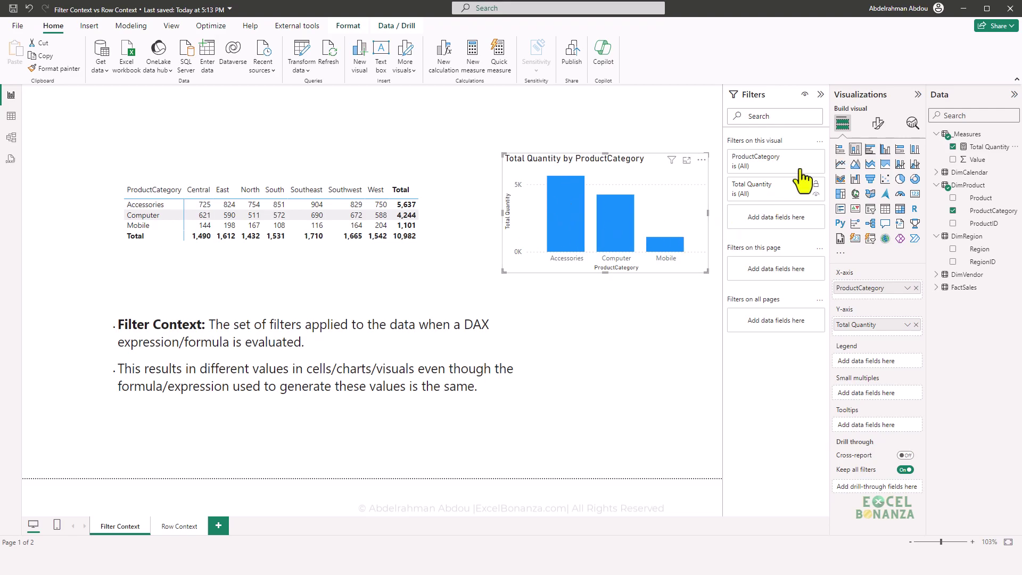
- Turn on data labels for the column chart and check the Accessories value
left_click(878, 124)
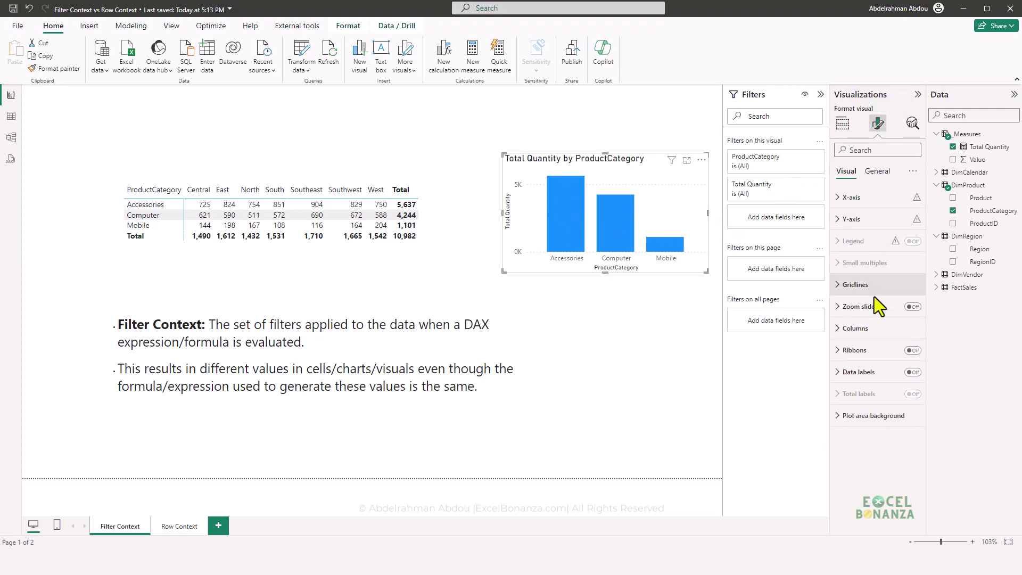
left_click(912, 372)
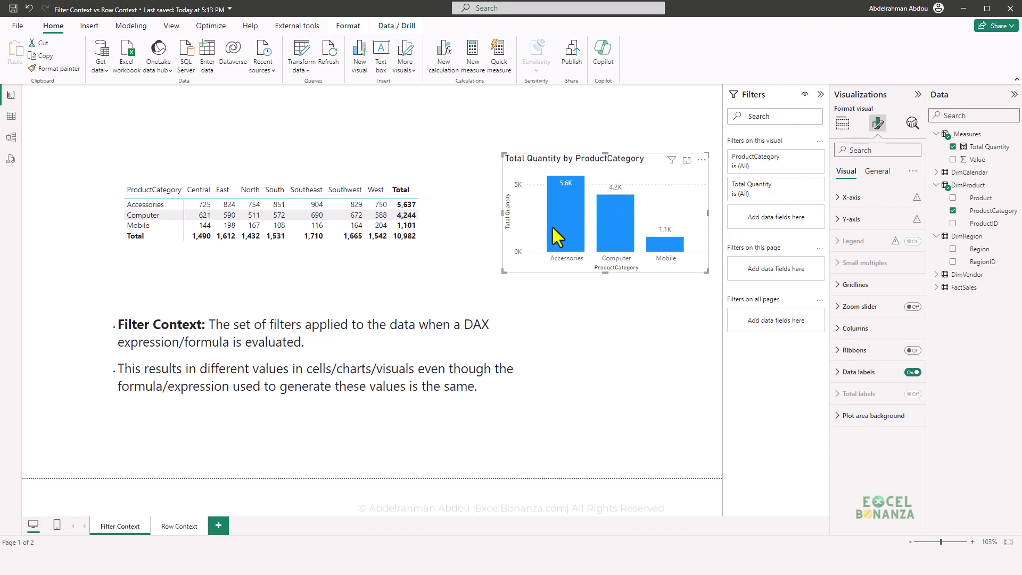
mouse_move(573, 187)
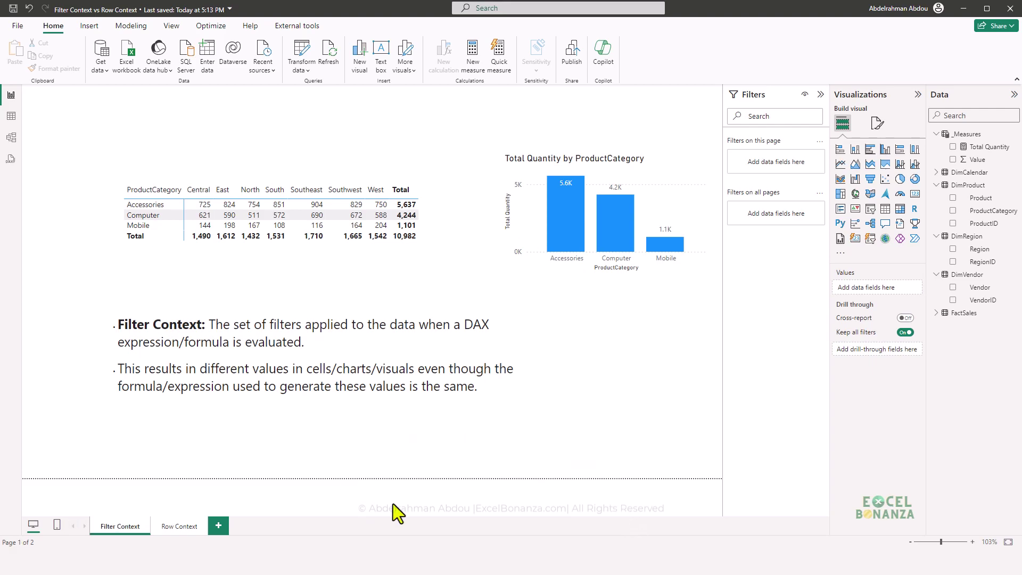
- Add a slicer on the Vendor field from DimVendor above the matrix
left_click(414, 279)
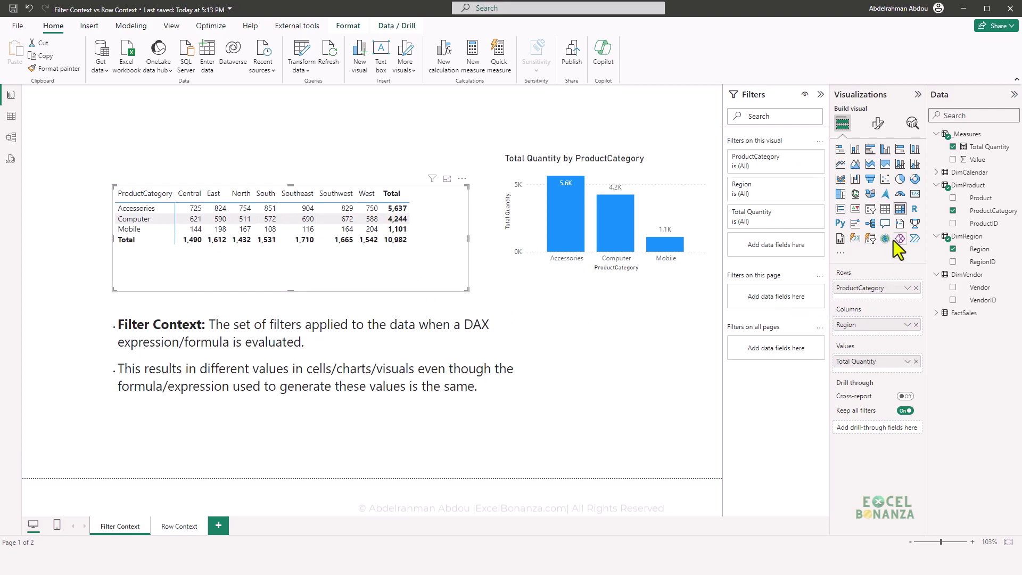
left_click(572, 323)
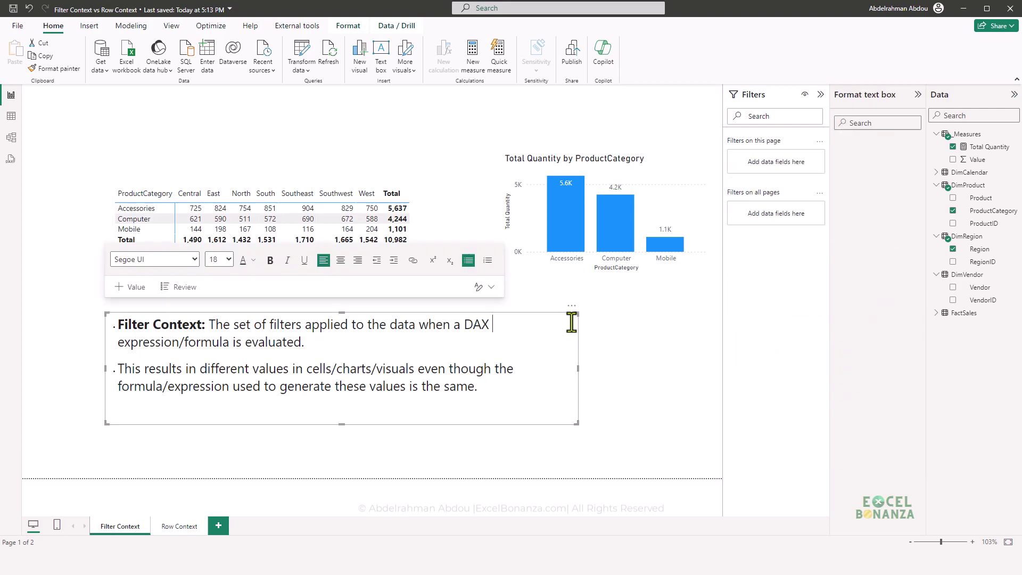
left_click(615, 319)
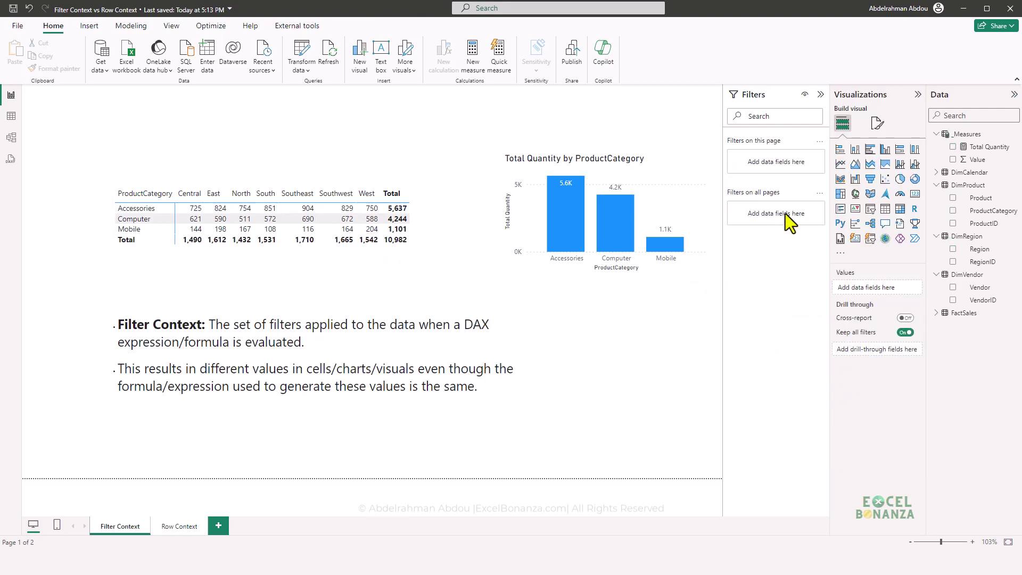
left_click(870, 210)
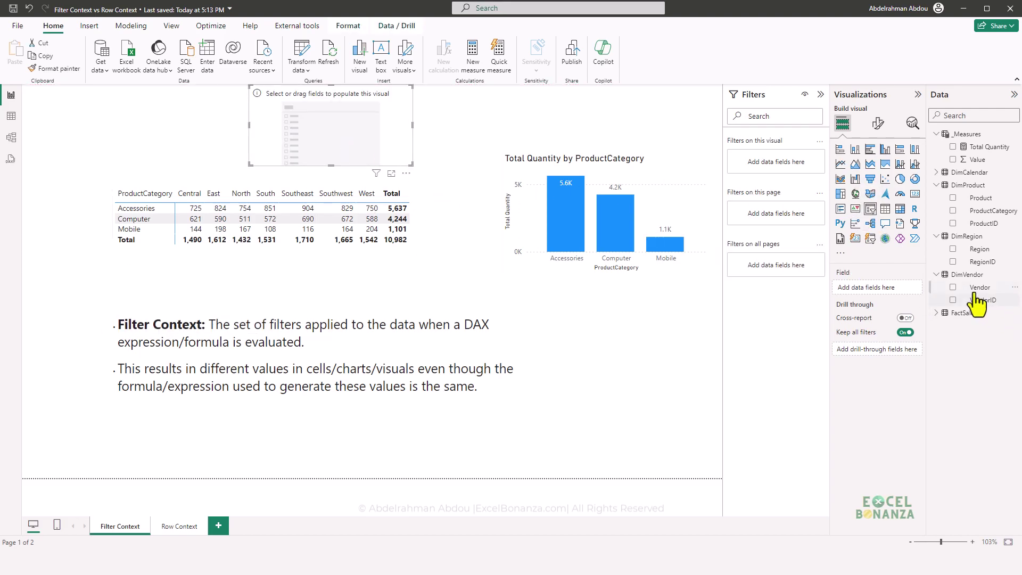
left_click_drag(975, 290, 335, 155)
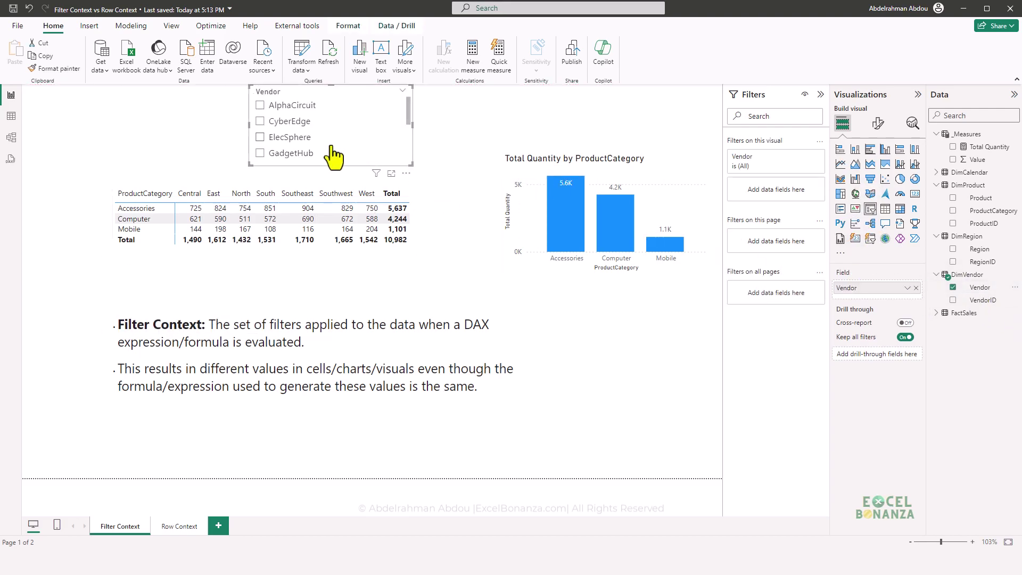
- Filter the visuals to the AlphaCircuit vendor and the Accessories category, and nudge the column chart closer to the matrix
left_click(297, 106)
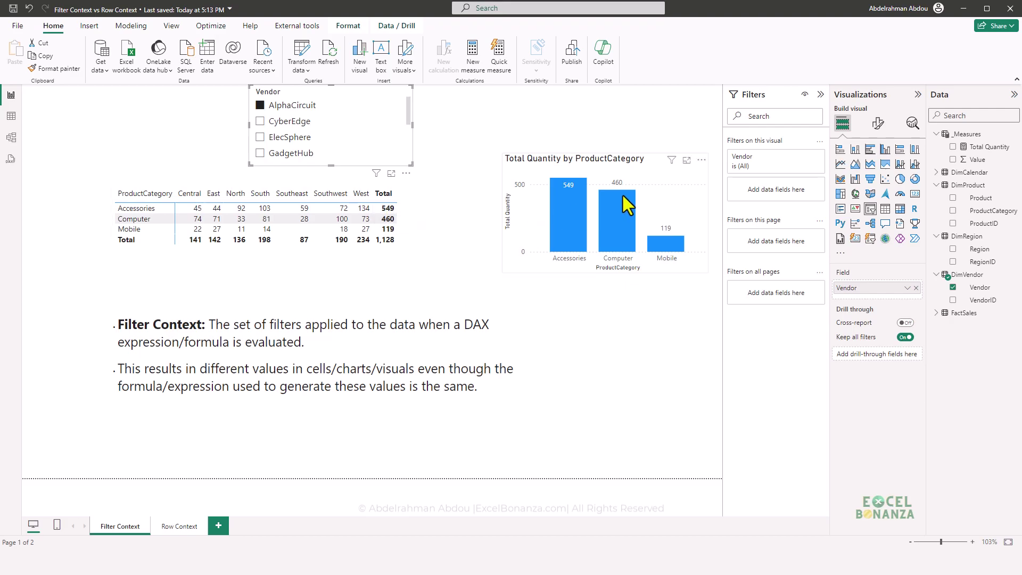
mouse_move(623, 194)
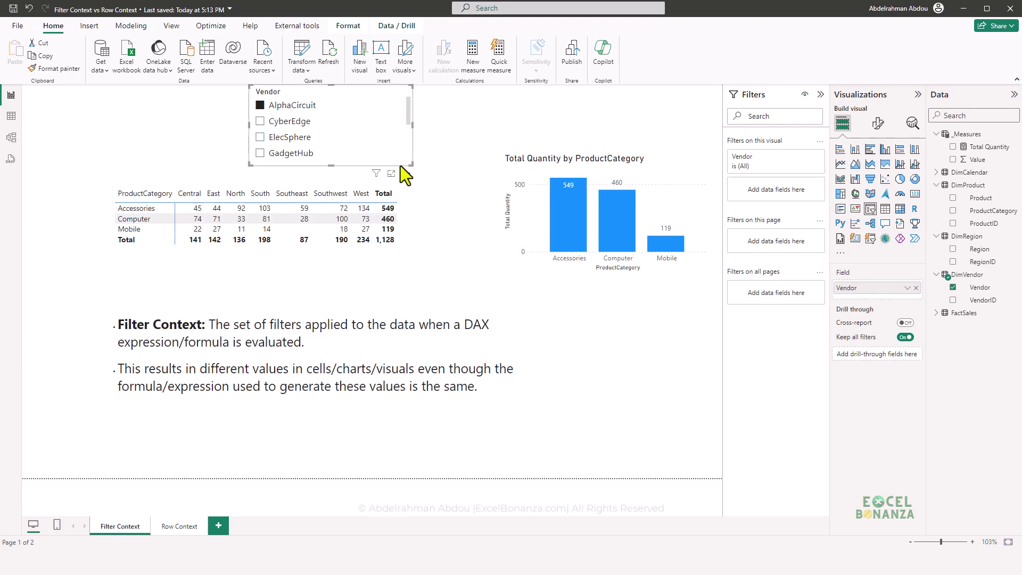
left_click(569, 209)
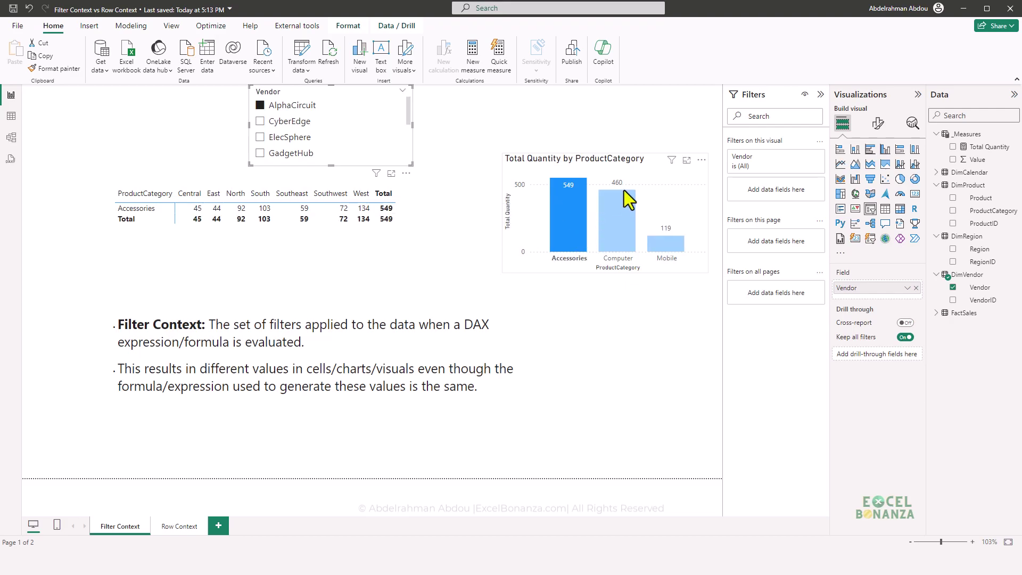
left_click_drag(570, 161, 551, 162)
mouse_move(558, 223)
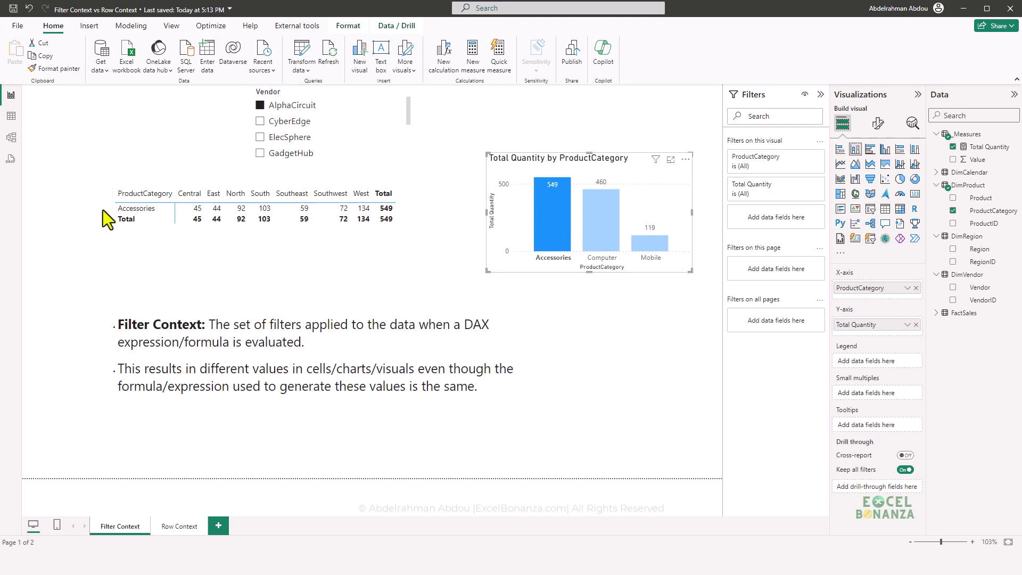
left_click(468, 292)
left_click_drag(468, 293, 356, 238)
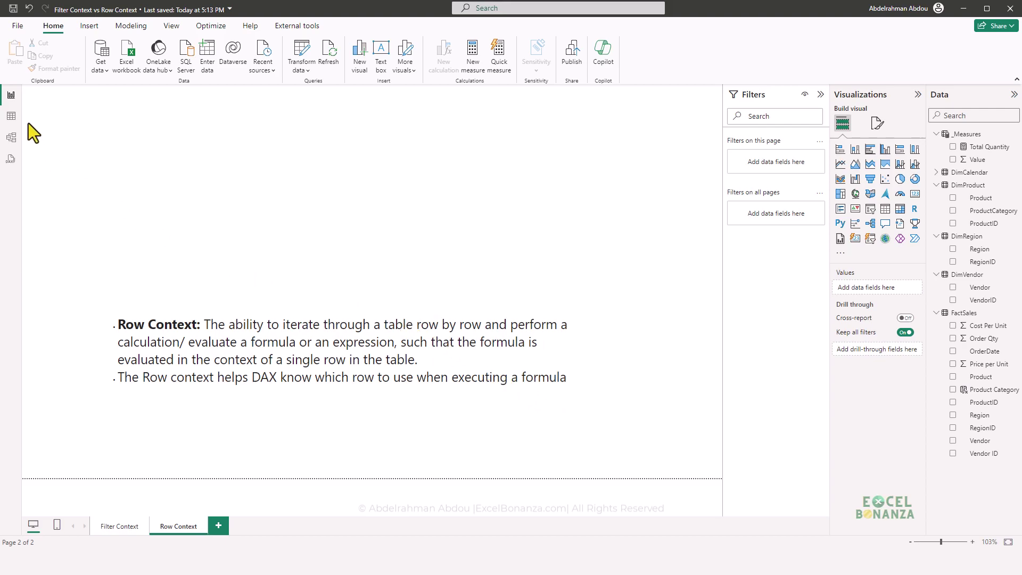
- Add a calculated column to FactSales with the formula SalesAmount = FactSales[Order Qty] * FactSales[Price per Unit]
left_click(12, 117)
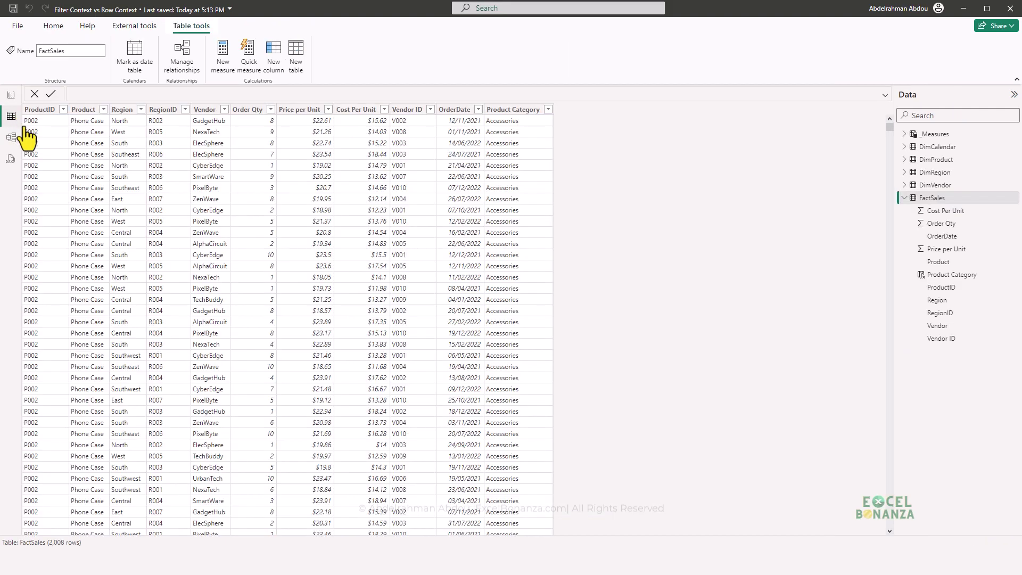
left_click(934, 198)
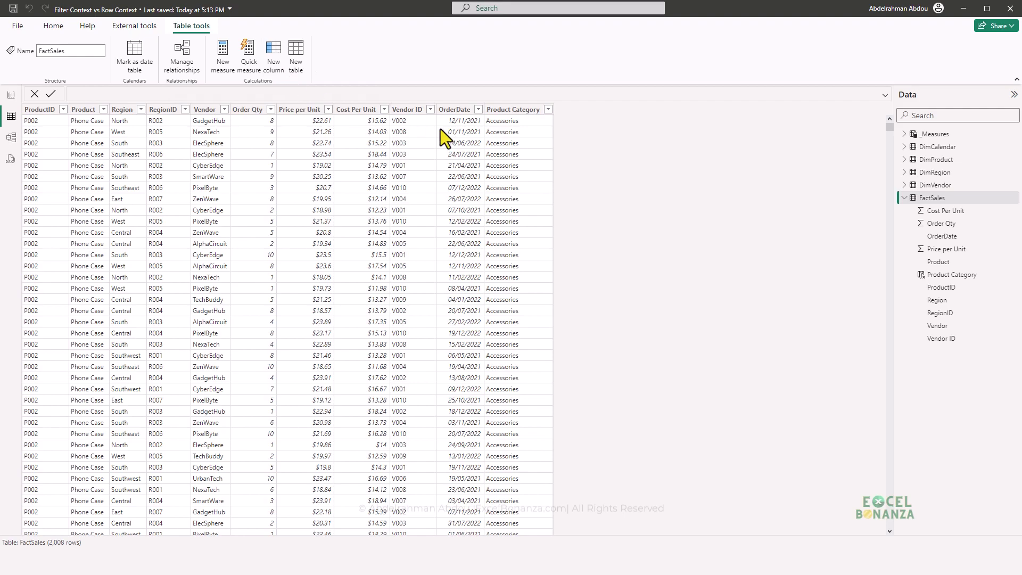
key("Caps_Lock")
type("S")
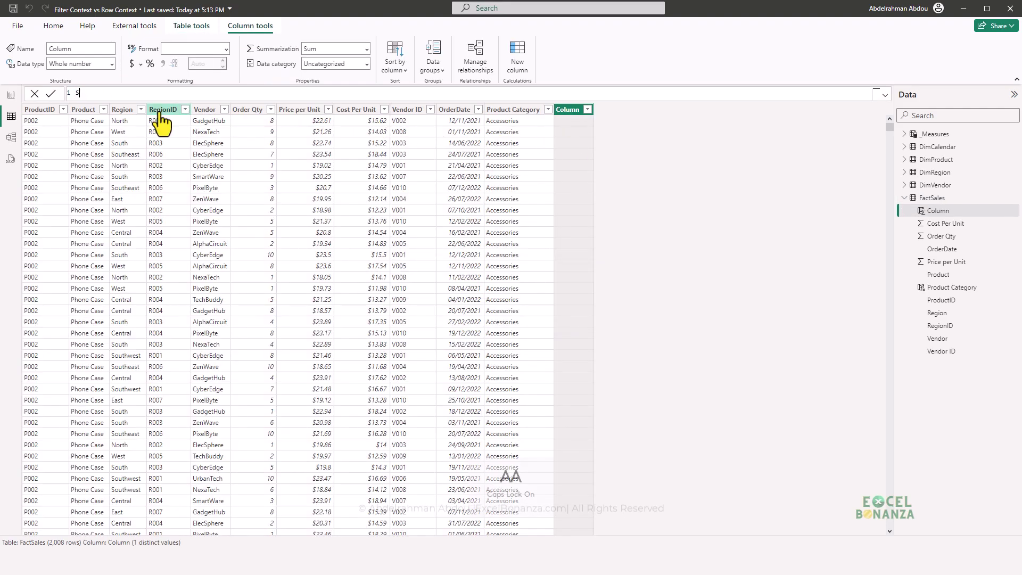
key("Caps_Lock")
type("alesAmount ")
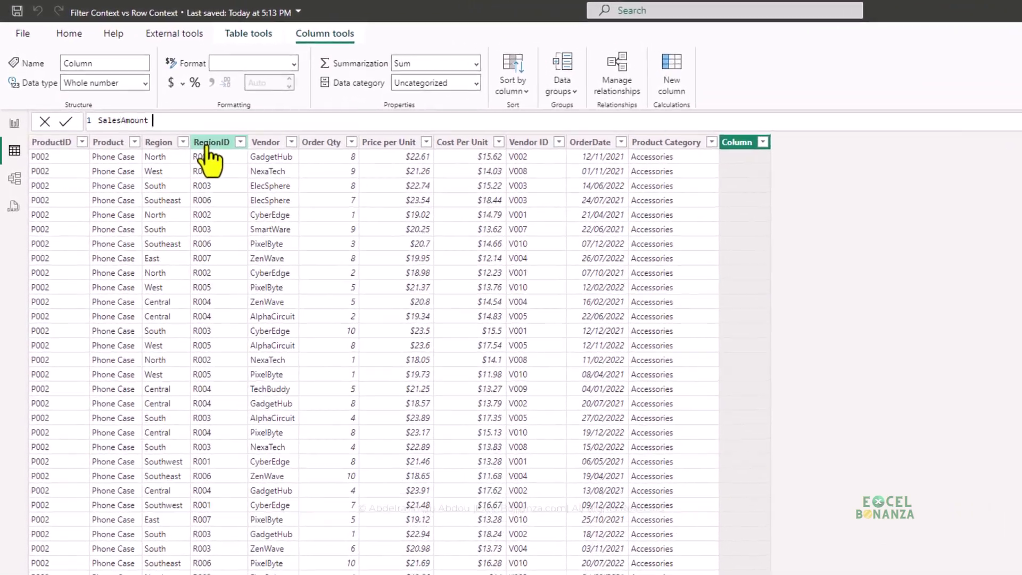
type("=")
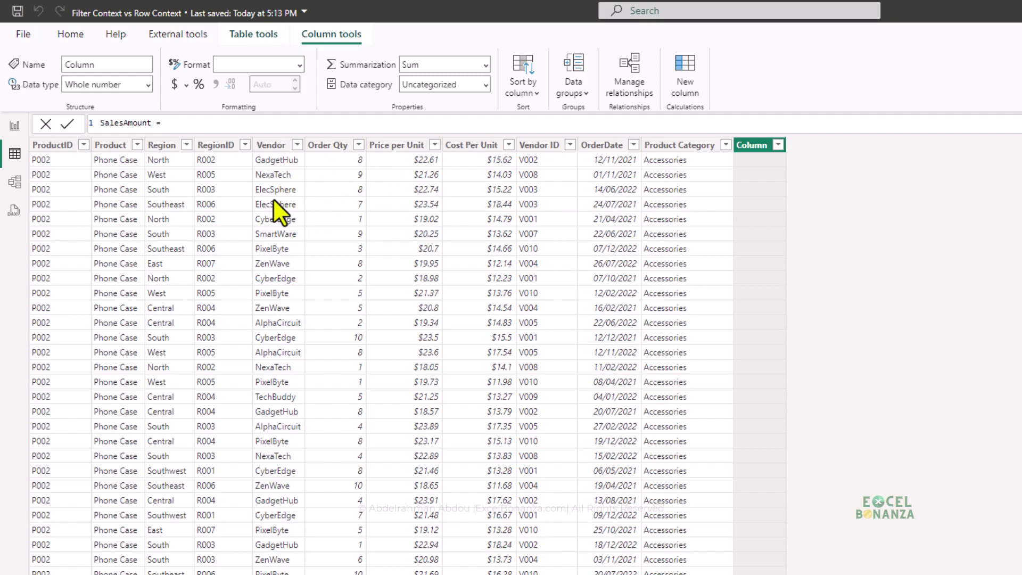
left_click(311, 150)
type("* ")
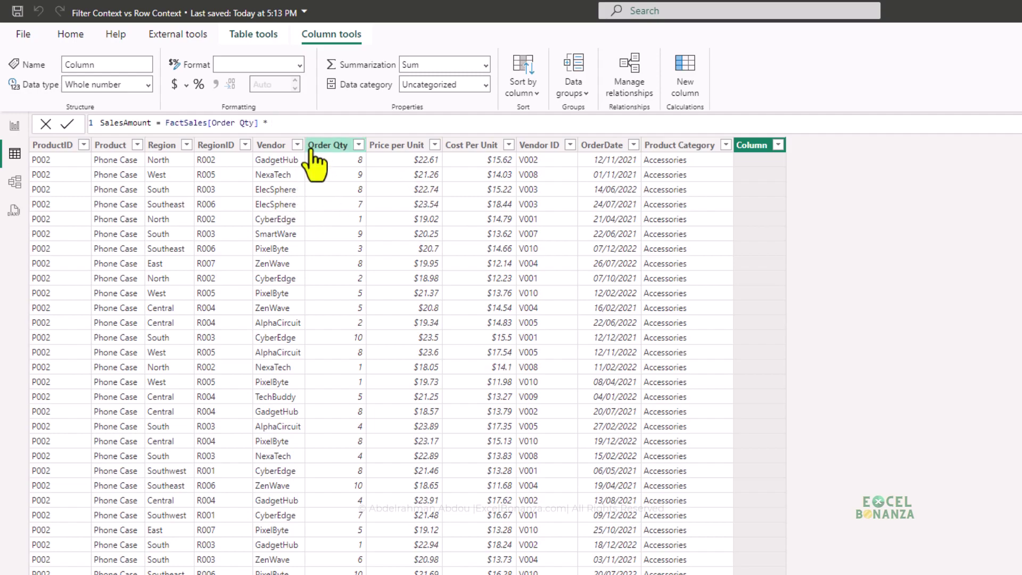
type("price")
key("Tab")
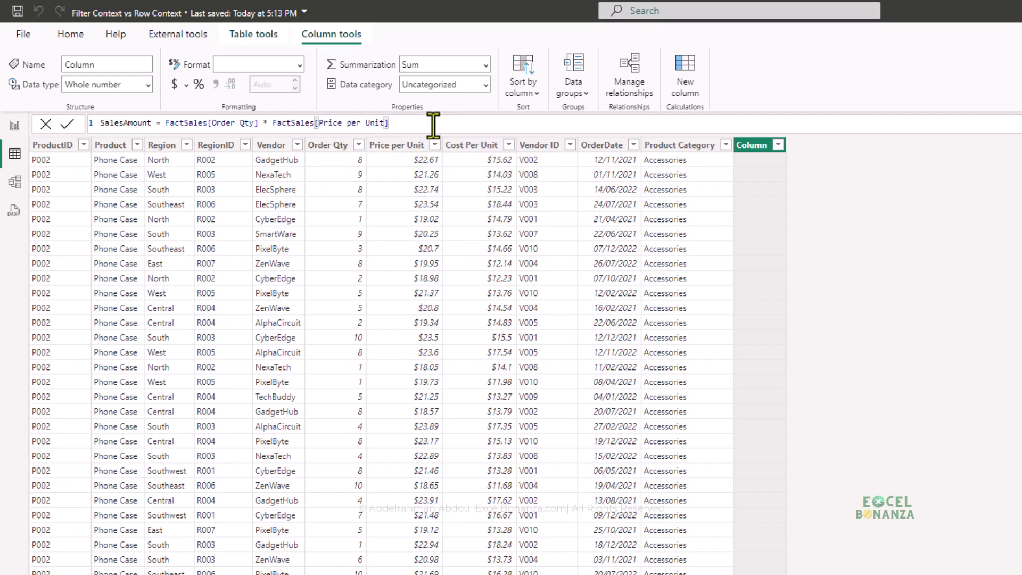
key("Return")
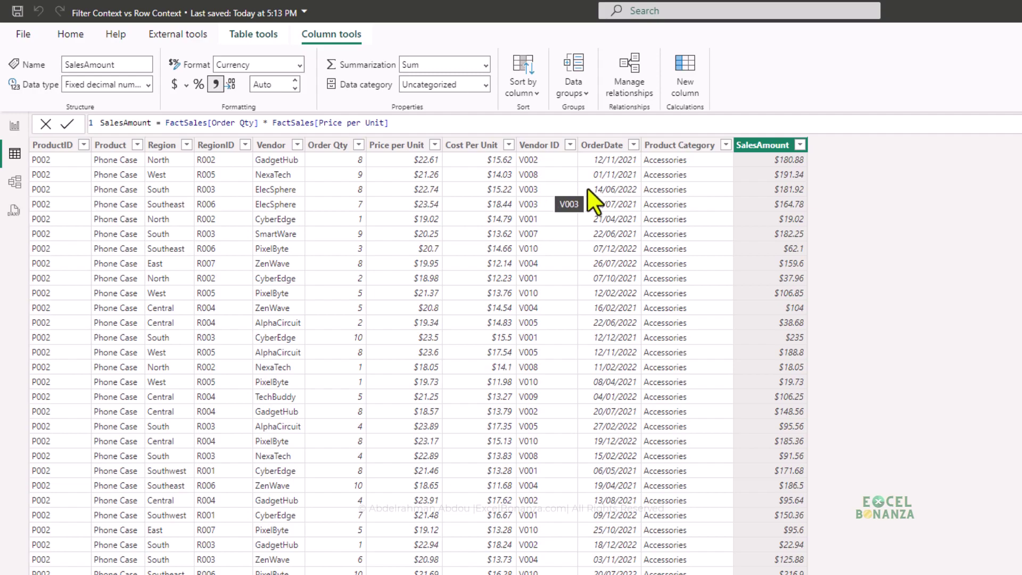
left_click(782, 159)
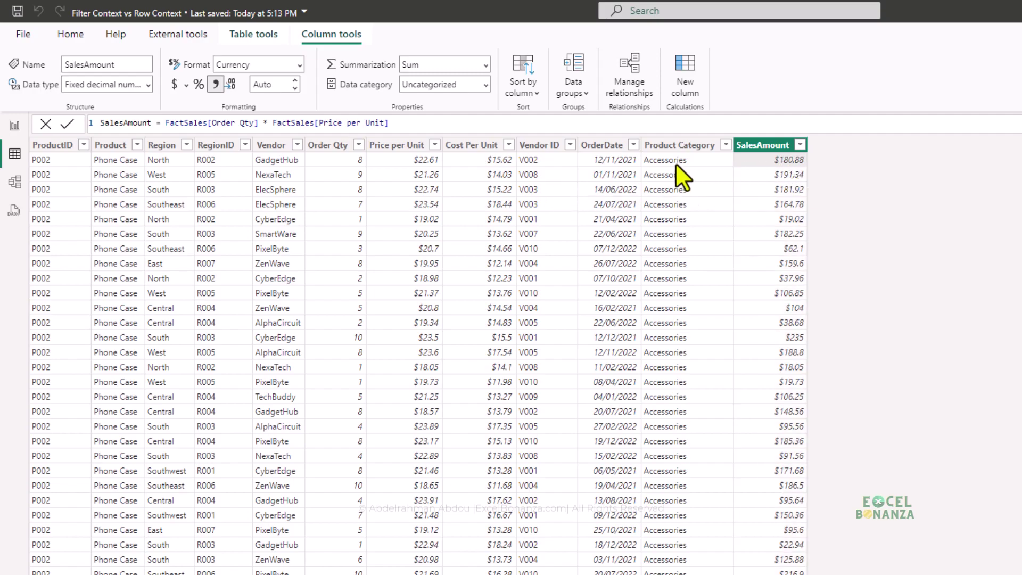
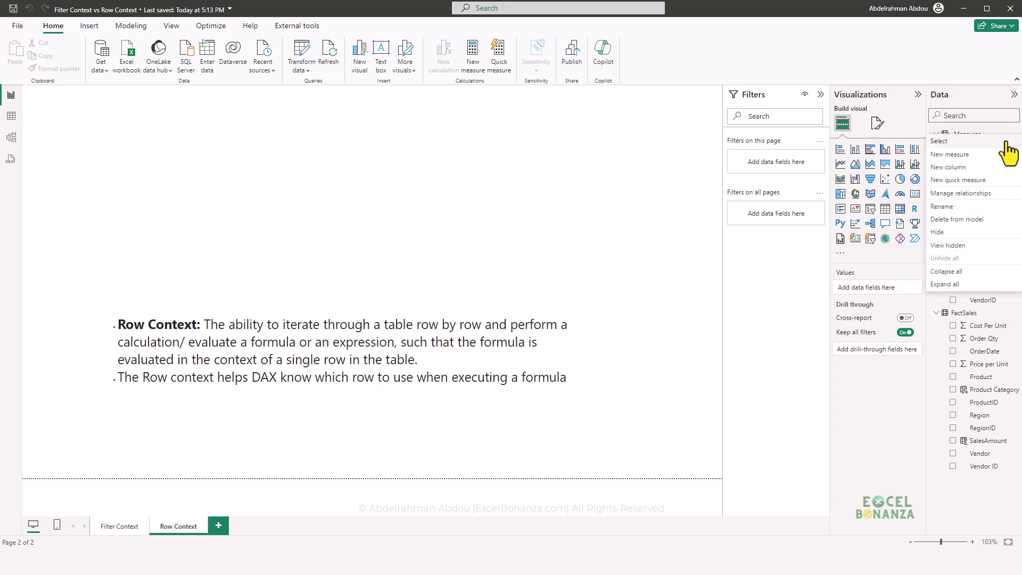
- Try to create a measure in _Measures with the formula SalesAmount as a measure = FactSales[Order Qty] * FactSales[Price per Unit]
key("Escape")
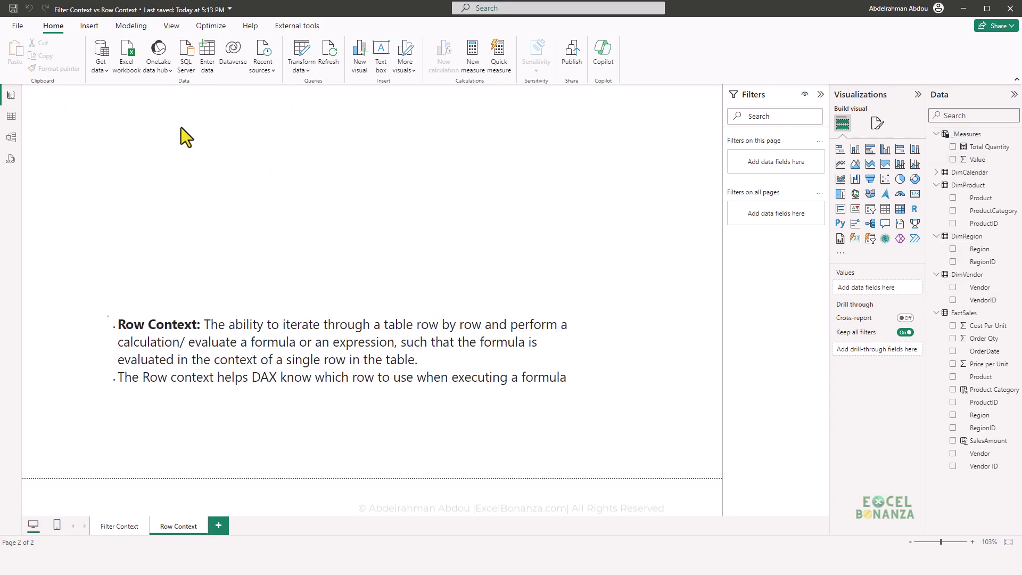
type("S")
key("Caps_Lock")
type("ales")
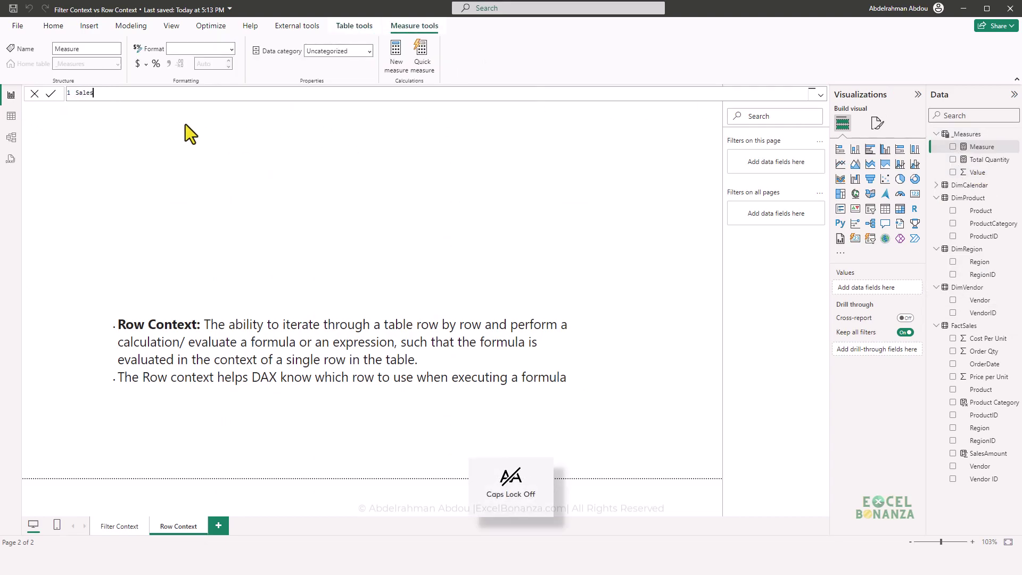
key("Caps_Lock")
type("A")
key("Caps_Lock")
type("mount as a ")
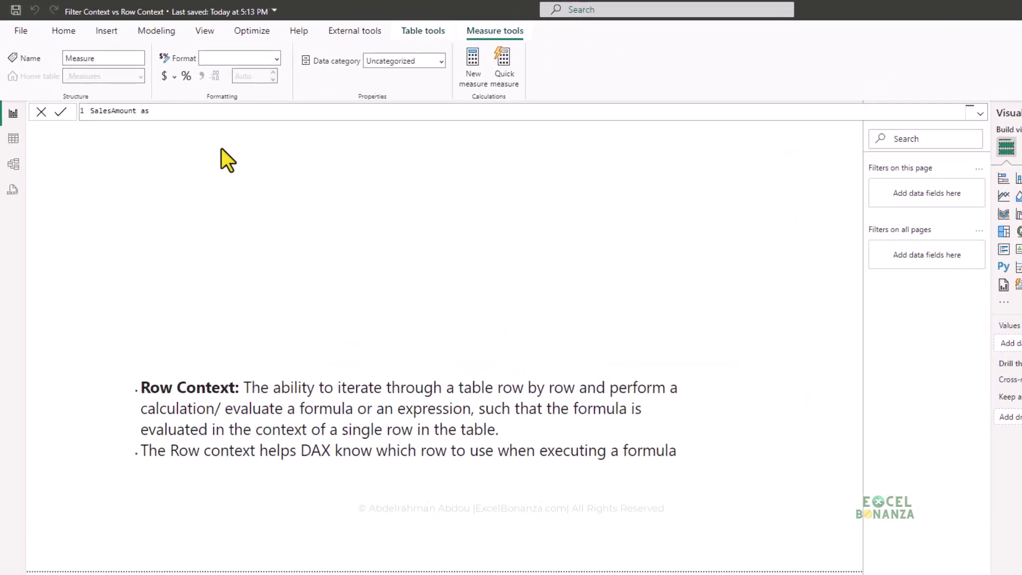
type("measure = FactSales[Order Qty] * FactSales[Price per Unit]")
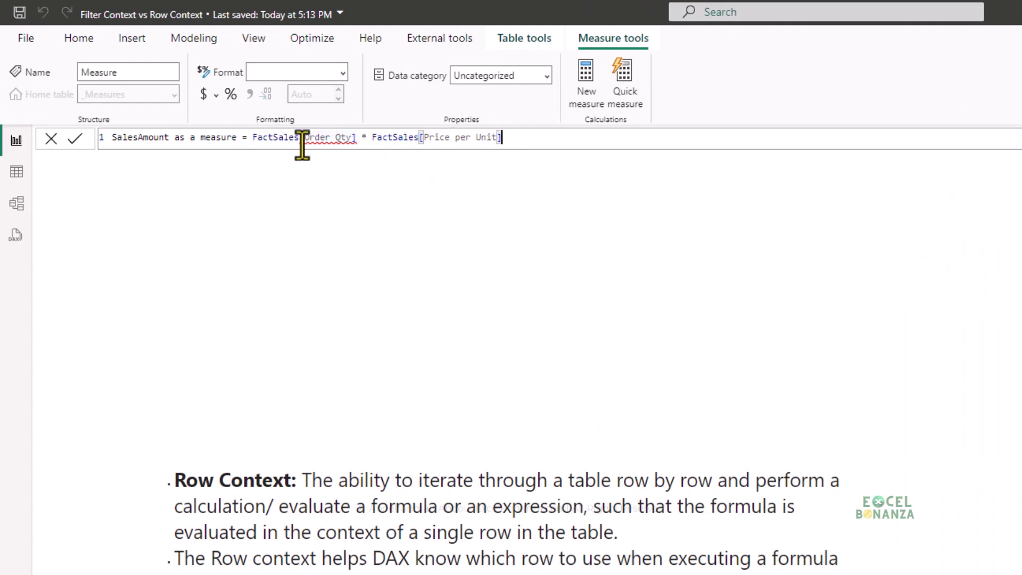
mouse_move(313, 148)
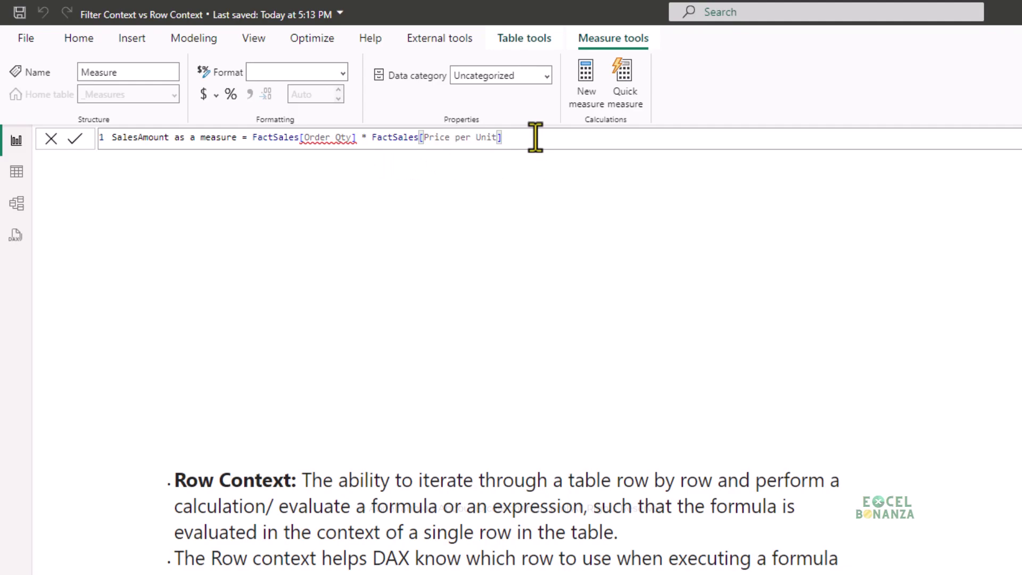
key("Return")
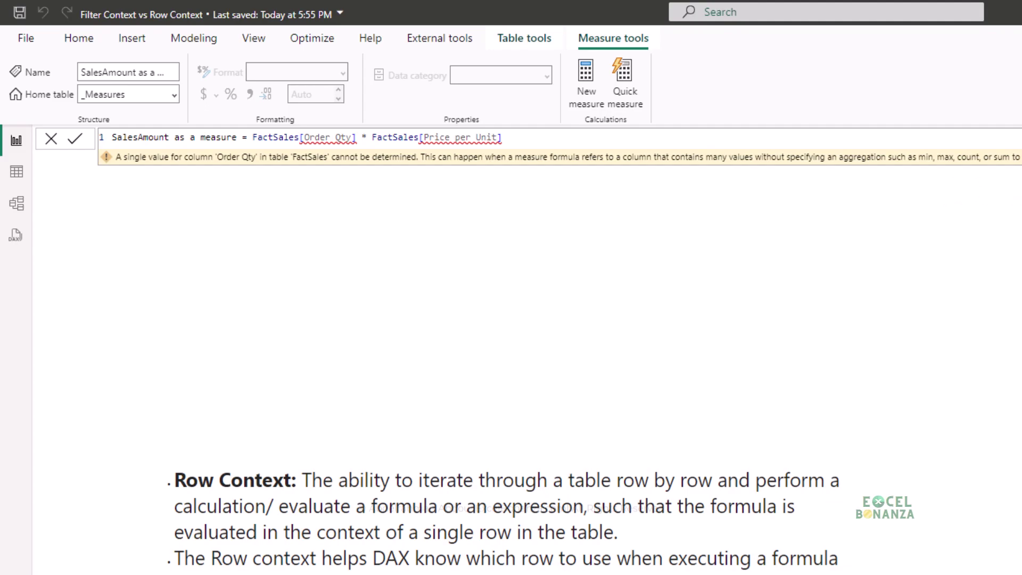
- Examine the FactSales[Order Qty] and FactSales[Price per Unit] references in the measure's formula
left_click(355, 137)
left_click_drag(356, 139, 248, 139)
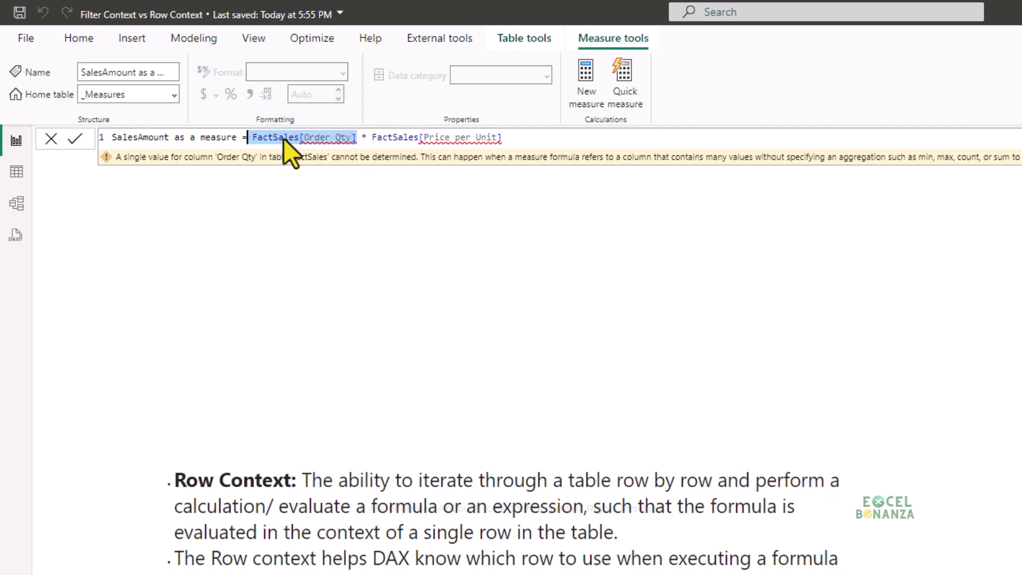
left_click(415, 139)
left_click_drag(501, 138, 373, 137)
left_click(519, 137)
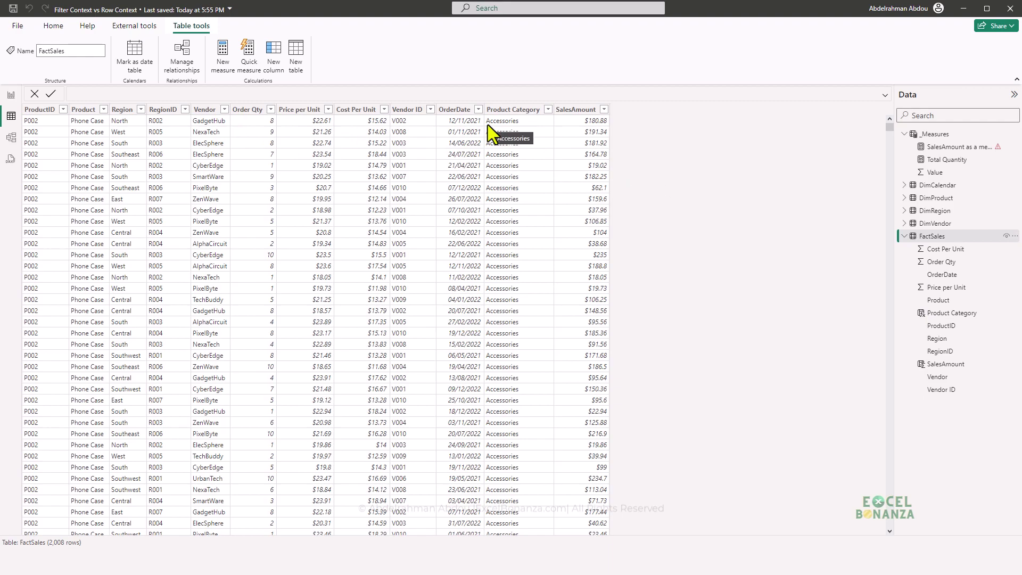
- Circle the Order Qty and Price per Unit values of four FactSales rows with on-screen ink, and clear the marks
key("ctrl+2")
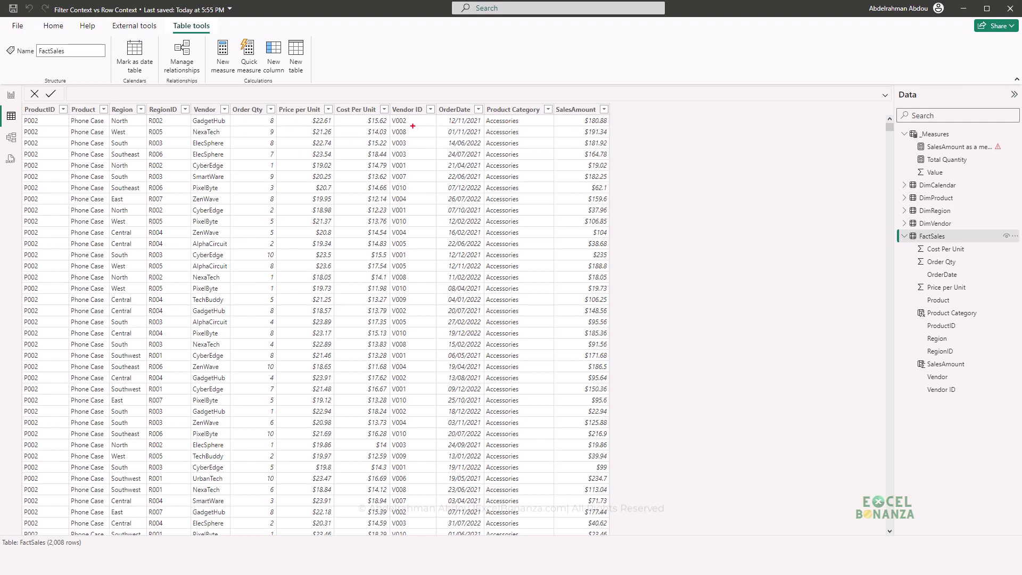
mouse_move(264, 115)
left_mouse_down()
mouse_move(302, 115)
mouse_move(312, 128)
mouse_move(333, 120)
left_mouse_up()
left_click_drag(256, 168, 336, 175)
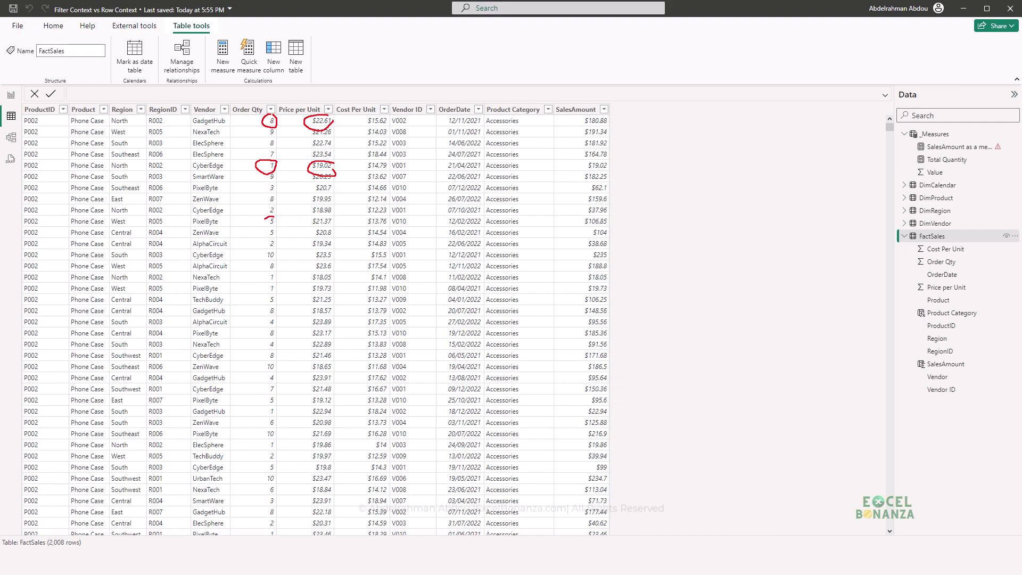
mouse_move(334, 217)
left_mouse_down()
mouse_move(311, 211)
mouse_move(308, 224)
mouse_move(328, 220)
left_mouse_up()
left_click_drag(275, 249, 265, 259)
mouse_move(330, 248)
left_mouse_down()
mouse_move(307, 255)
mouse_move(329, 250)
left_mouse_up()
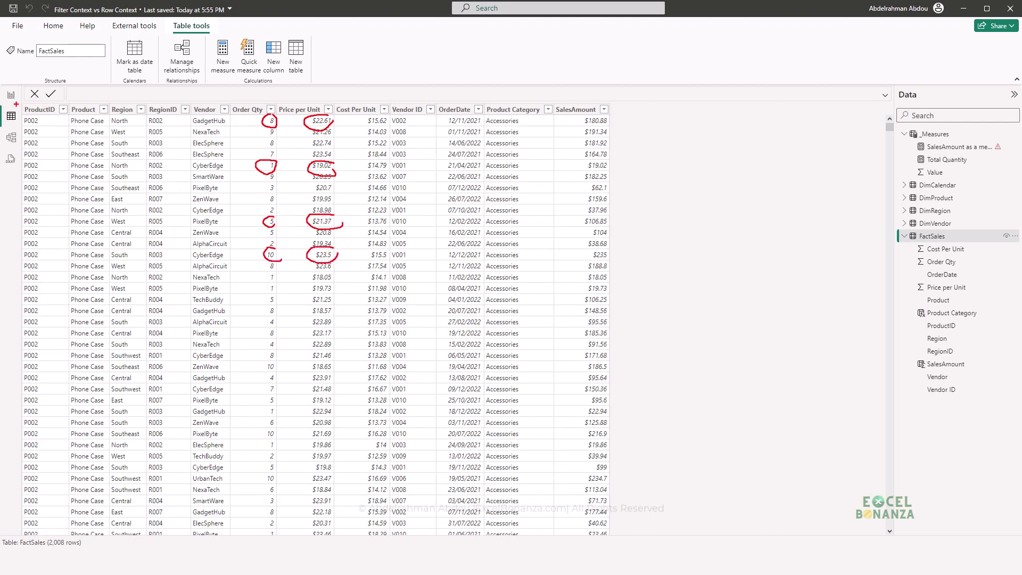
key("Escape")
- Insert SUMX( with FactSales as the table argument before FactSales[Order Qty] in the SalesAmount as a measure formula
left_click(10, 96)
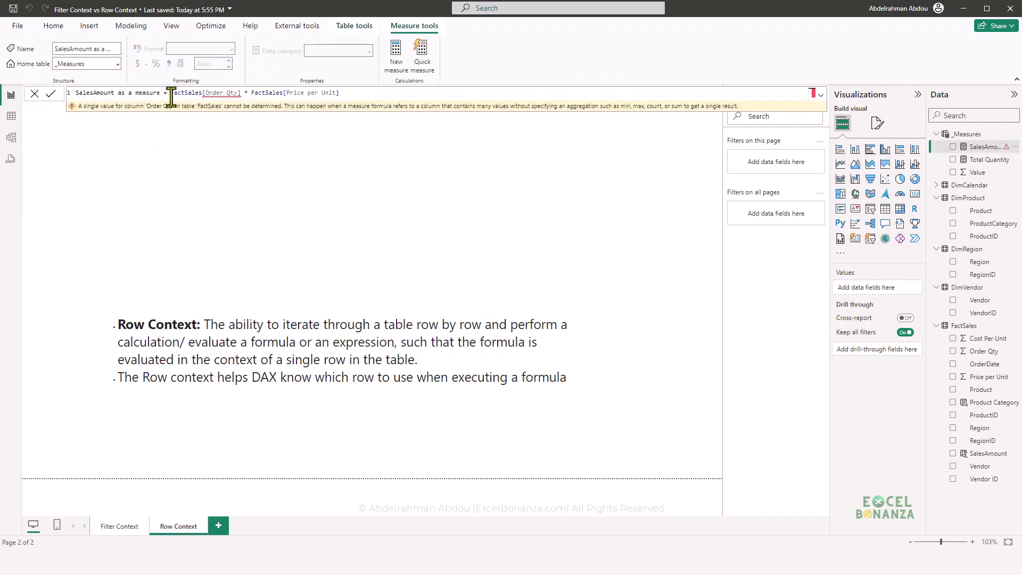
left_click(171, 93)
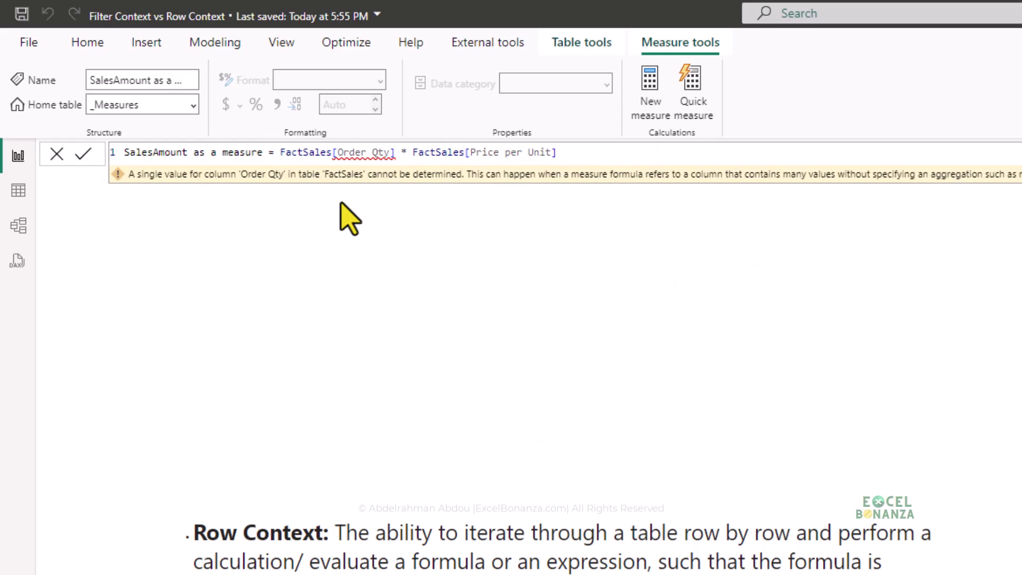
left_click(279, 152)
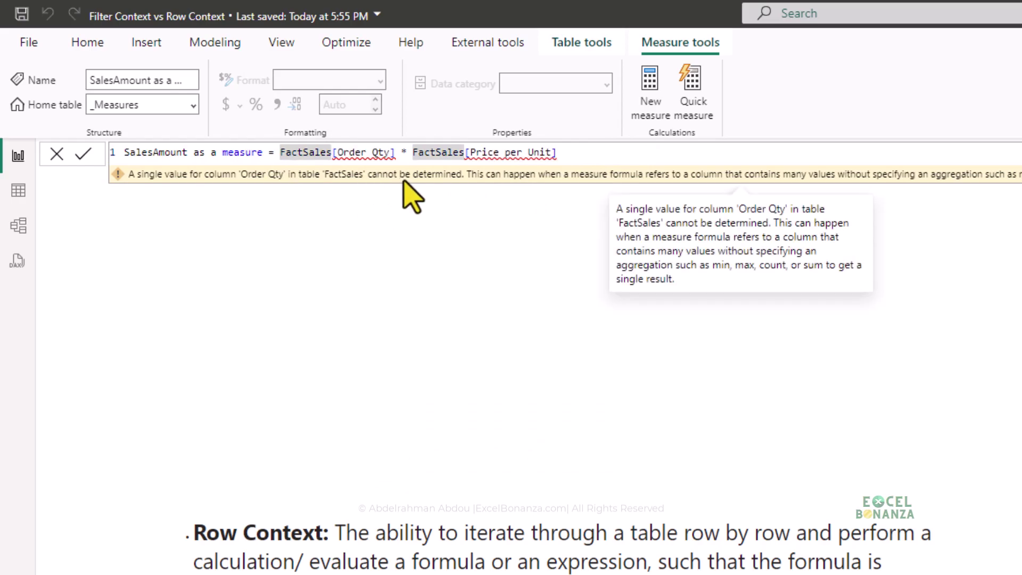
type("SUMX(")
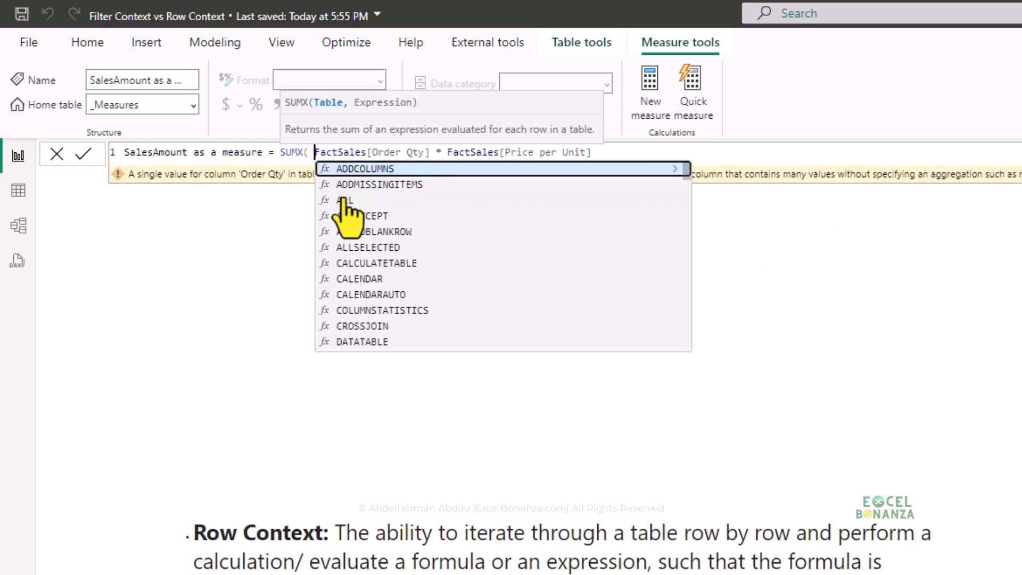
type(" FACT")
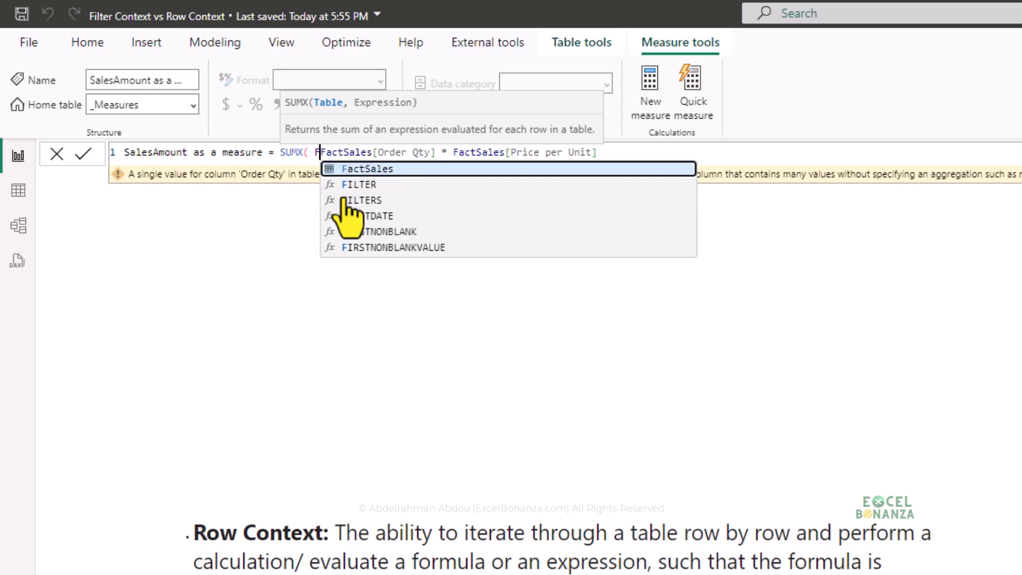
key("Tab")
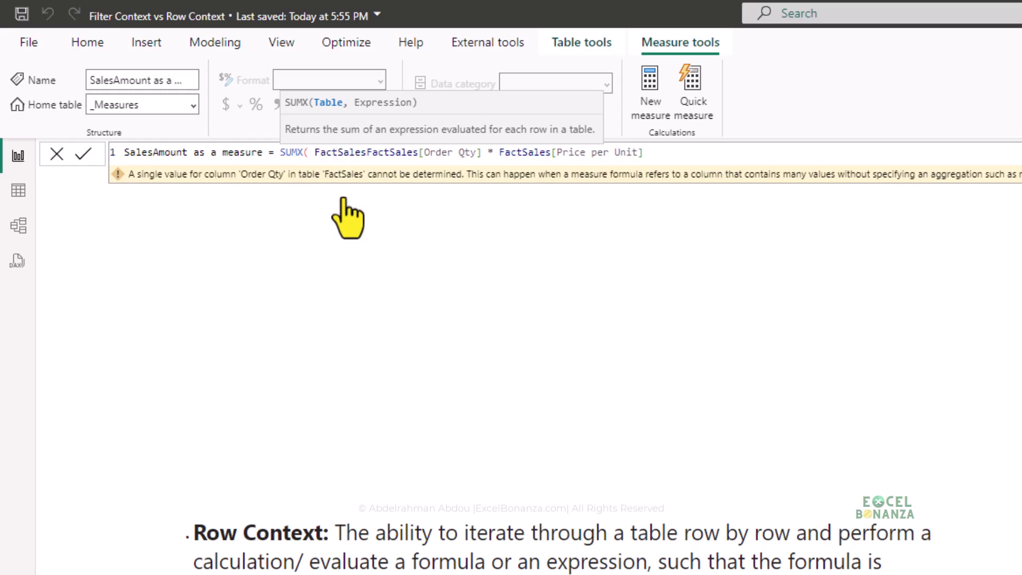
type(",")
- Close the SUMX expression after FactSales[Price per Unit] and commit the measure
left_click_drag(368, 153, 308, 153)
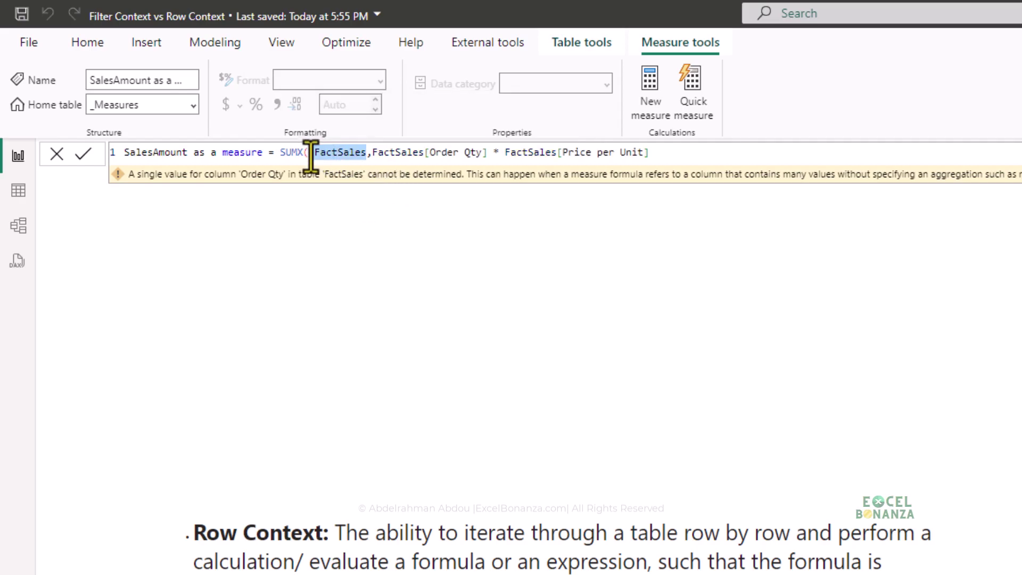
left_click(332, 153)
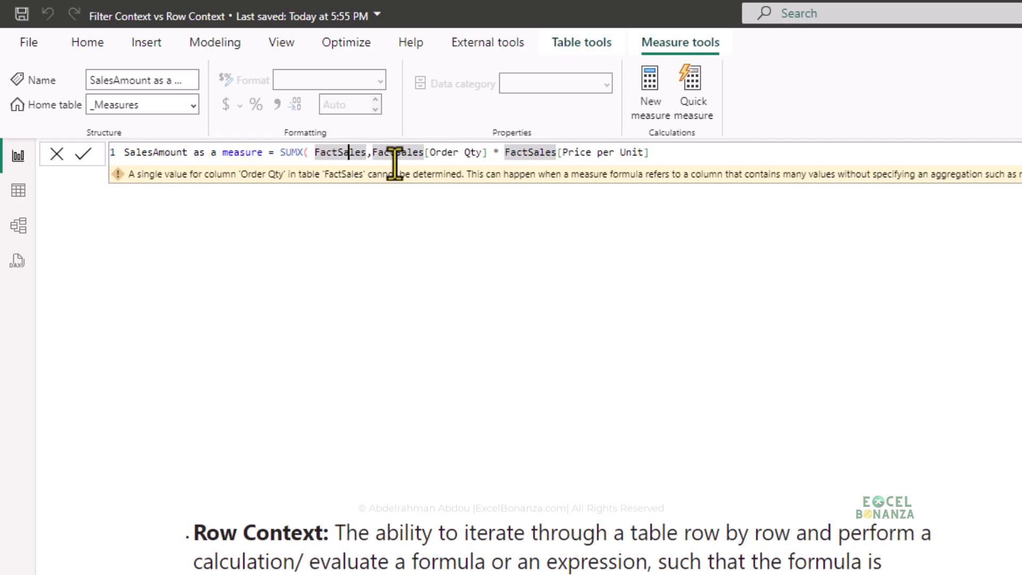
left_click(366, 154)
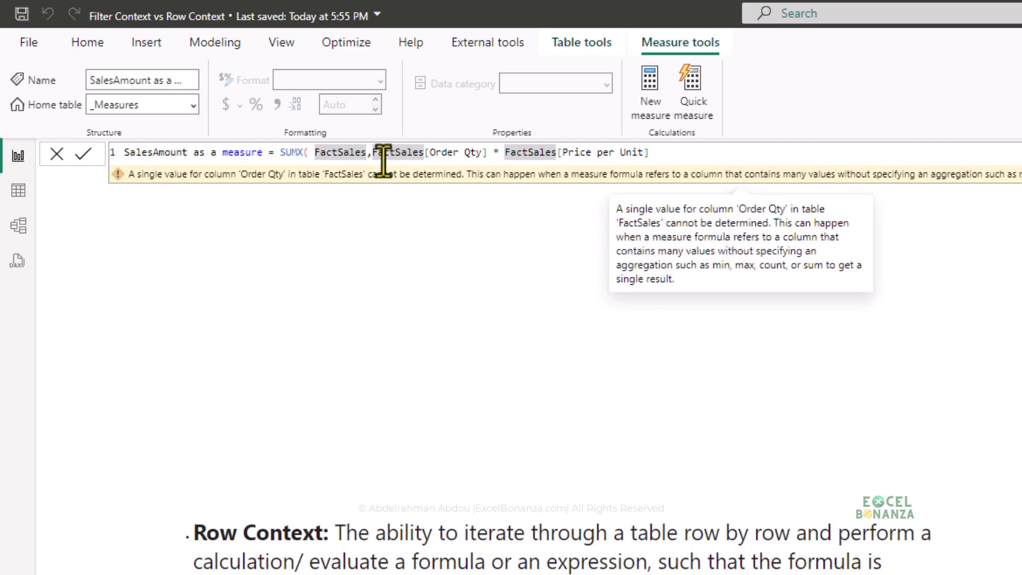
left_click(424, 154)
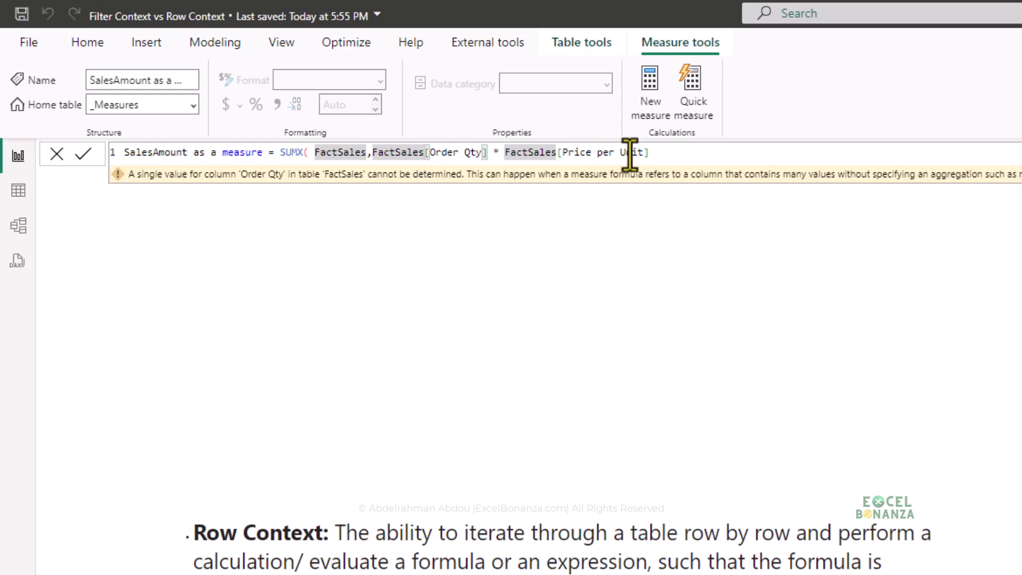
left_click(649, 155)
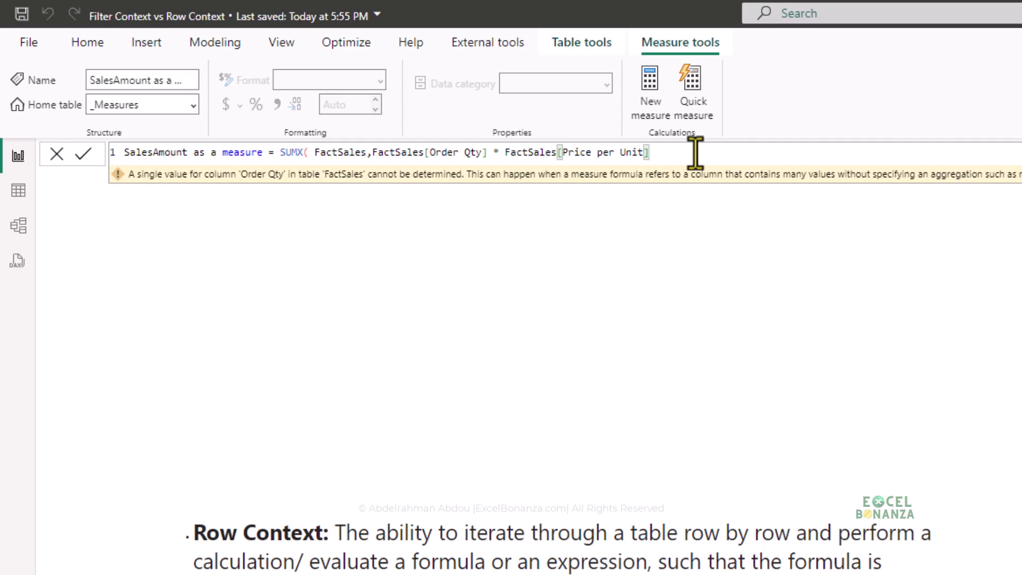
type(")")
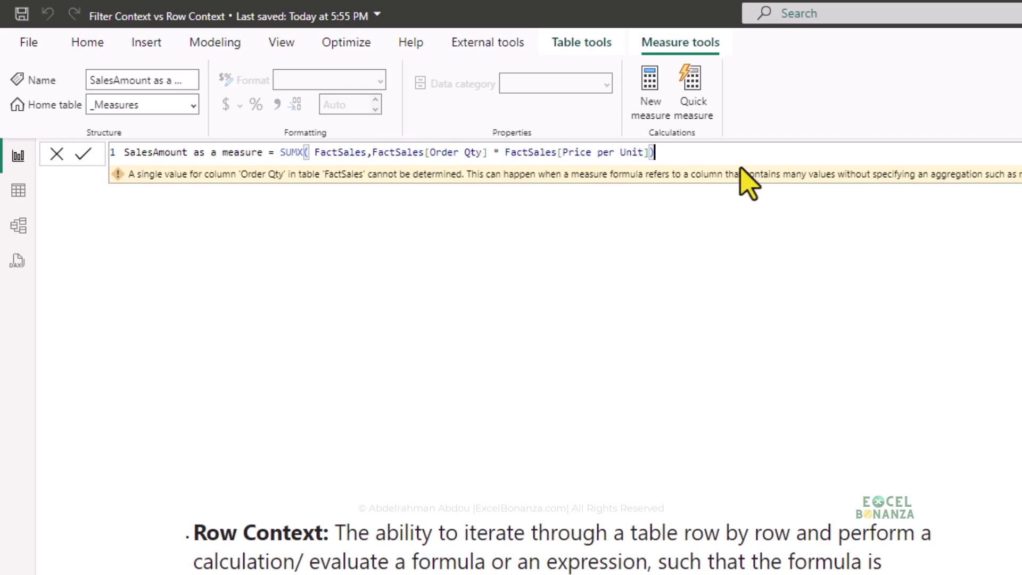
key("Return")
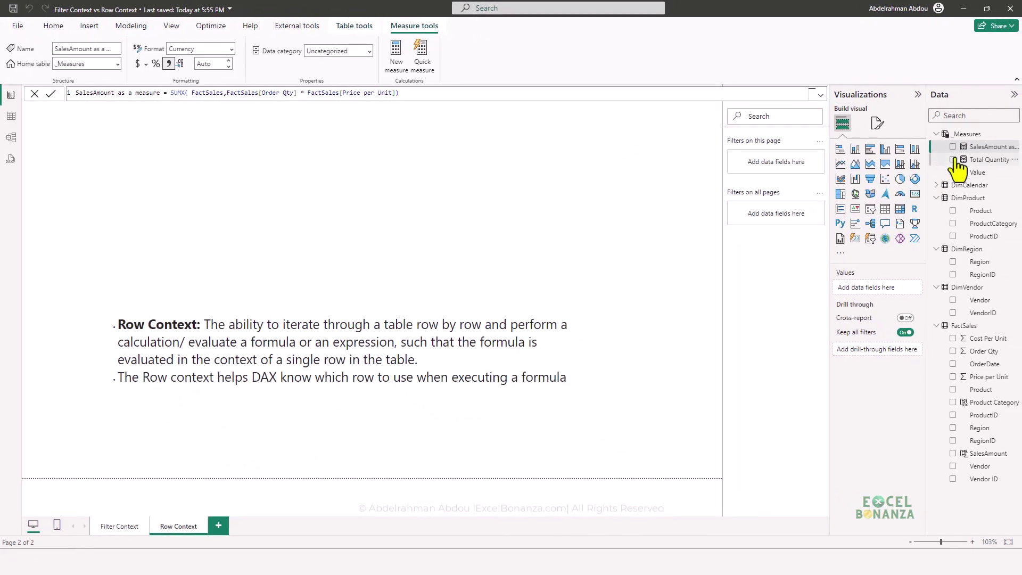
- Show the SalesAmount as a measure value in a card visual above the Row Context text
left_click_drag(975, 148, 365, 182)
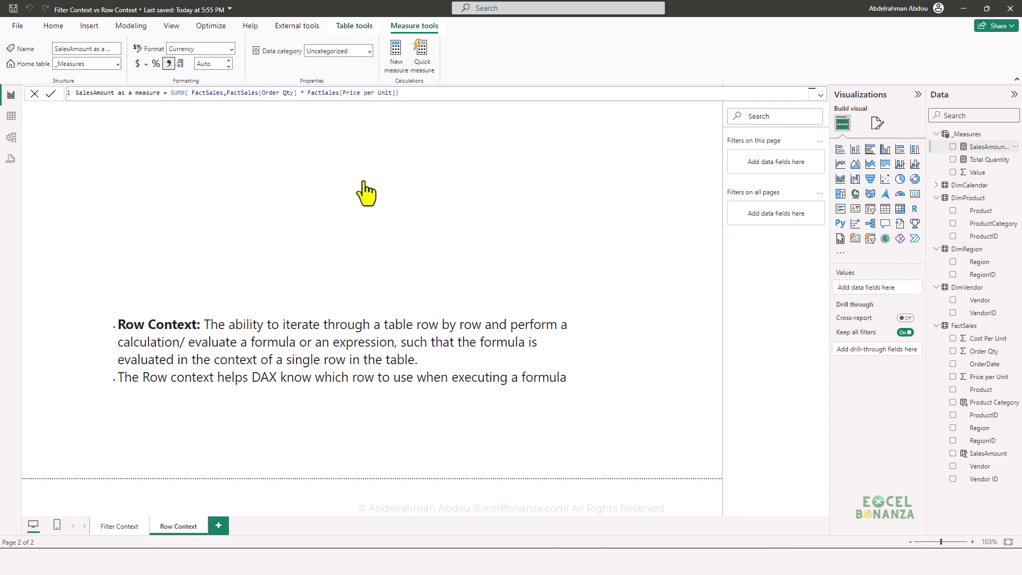
left_click(915, 193)
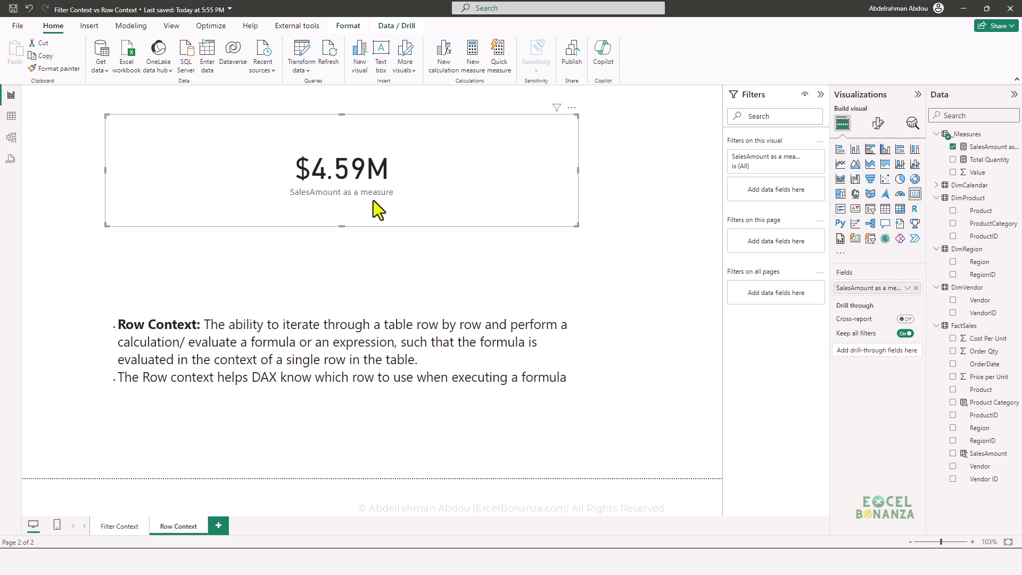
- Annotate the first two FactSales rows with their calculations, 8 *22.61 = 180.88 and 9 *21.26 = 191.34
left_click(11, 116)
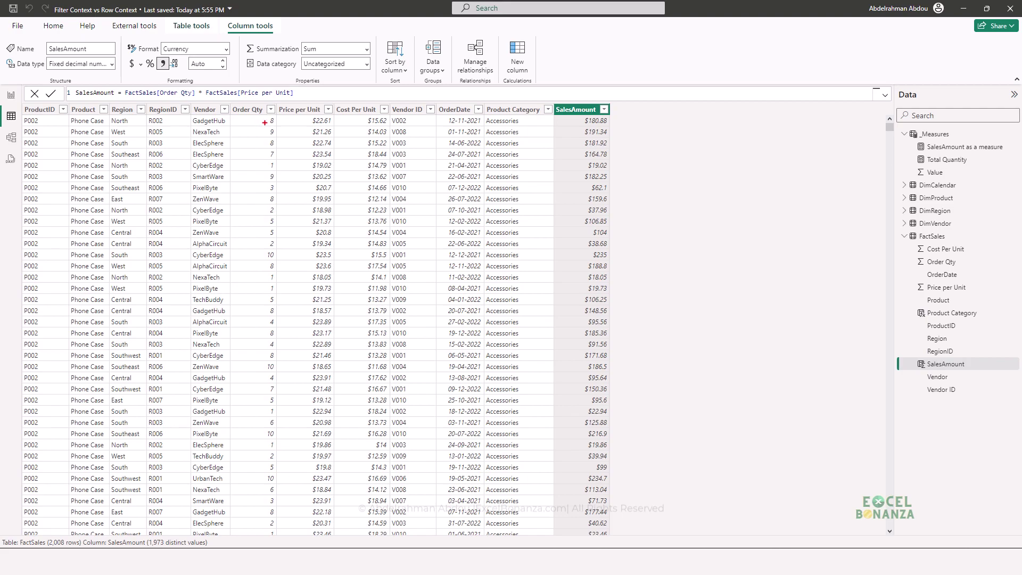
left_click_drag(274, 116, 259, 122)
mouse_move(332, 116)
left_mouse_down()
mouse_move(306, 115)
mouse_move(331, 116)
left_mouse_up()
type("8 *22.61")
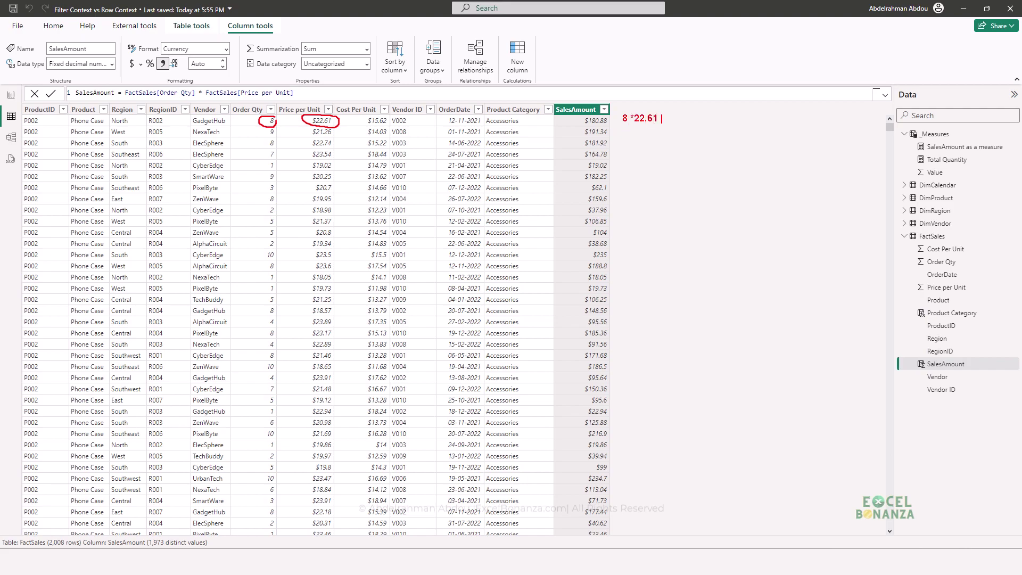
type(" = 180.88")
mouse_move(609, 118)
left_mouse_down()
mouse_move(585, 121)
mouse_move(613, 120)
left_mouse_up()
type("9 *210")
key("BackSpace")
type(".26 = 191")
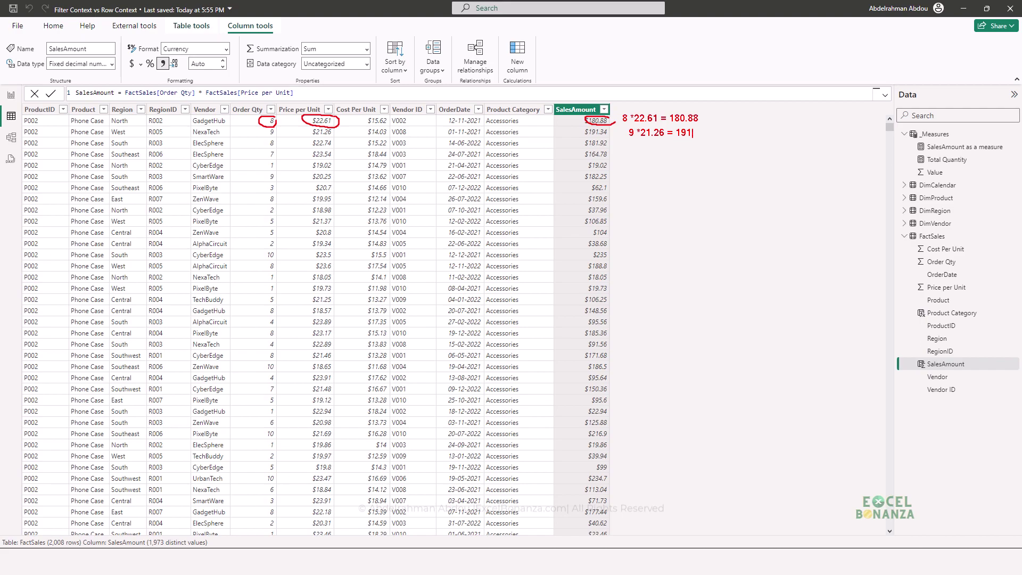
type(".34")
key("Escape")
- Sketch lines for the remaining row calculations, outline all the results with an arrow labelled Sum, and clear the ink
mouse_move(618, 145)
left_mouse_down()
mouse_move(675, 144)
mouse_move(625, 156)
mouse_move(675, 157)
mouse_move(629, 168)
mouse_move(658, 165)
mouse_move(656, 180)
mouse_move(631, 189)
mouse_move(659, 187)
mouse_move(629, 201)
mouse_move(672, 199)
left_mouse_up()
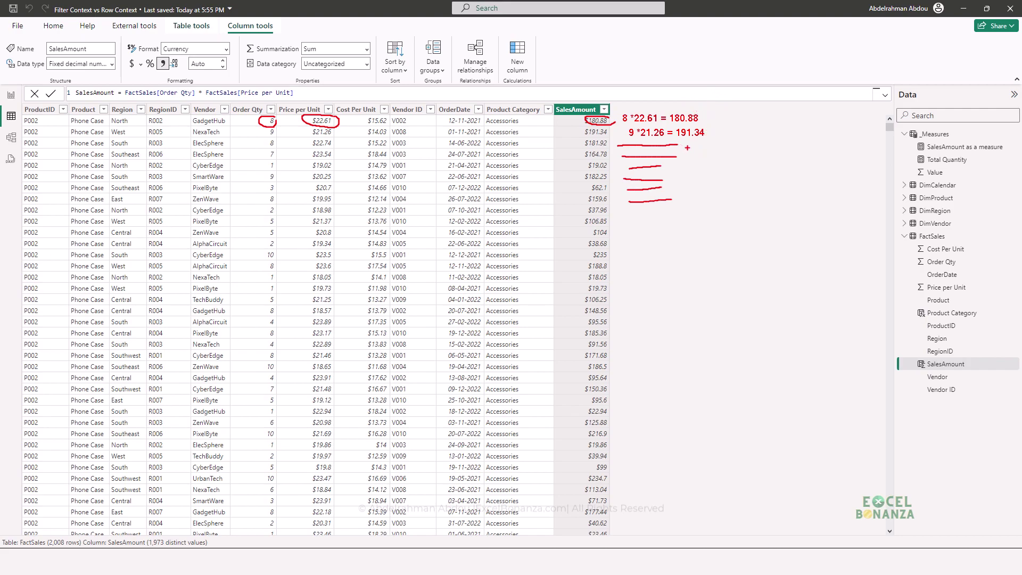
mouse_move(691, 148)
left_mouse_down()
mouse_move(745, 127)
mouse_move(743, 147)
left_mouse_up()
left_click_drag(703, 182, 756, 167)
left_click_drag(696, 106, 706, 128)
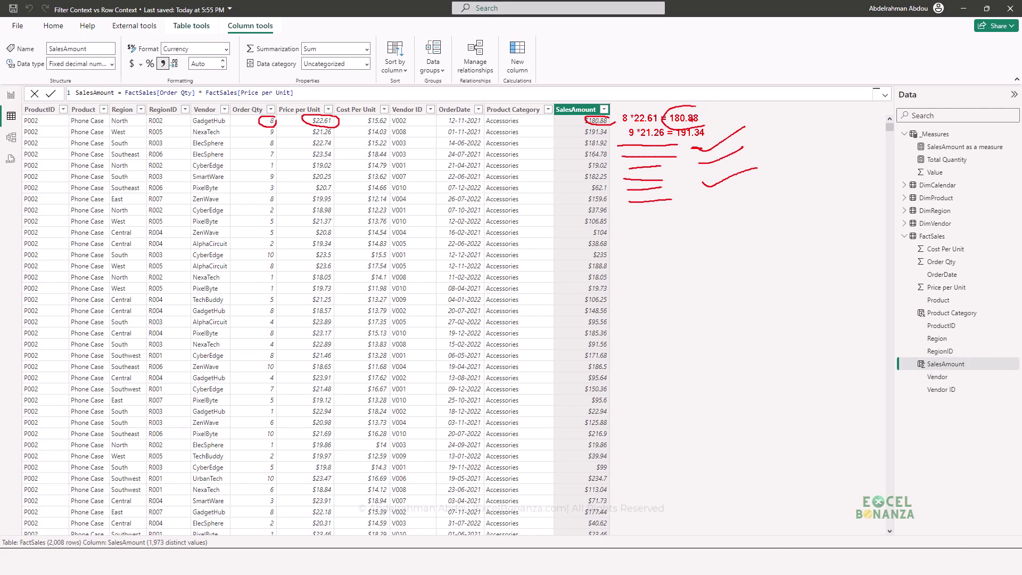
mouse_move(708, 80)
left_mouse_down()
mouse_move(612, 121)
mouse_move(665, 432)
mouse_move(641, 548)
mouse_move(729, 93)
mouse_move(692, 17)
mouse_move(785, 83)
mouse_move(805, 82)
left_mouse_up()
left_click_drag(752, 63, 787, 100)
mouse_move(822, 33)
left_mouse_down()
mouse_move(833, 78)
mouse_move(896, 42)
mouse_move(916, 52)
left_mouse_up()
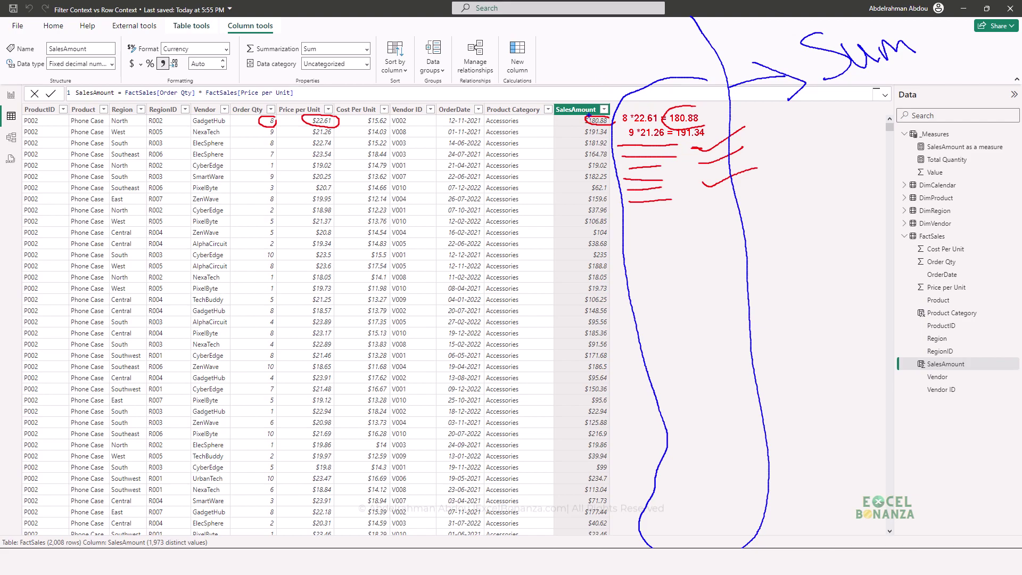
key("Escape")
- Select the first SalesAmount value in FactSales and mark up the calculated column with on-screen ink
left_click(599, 121)
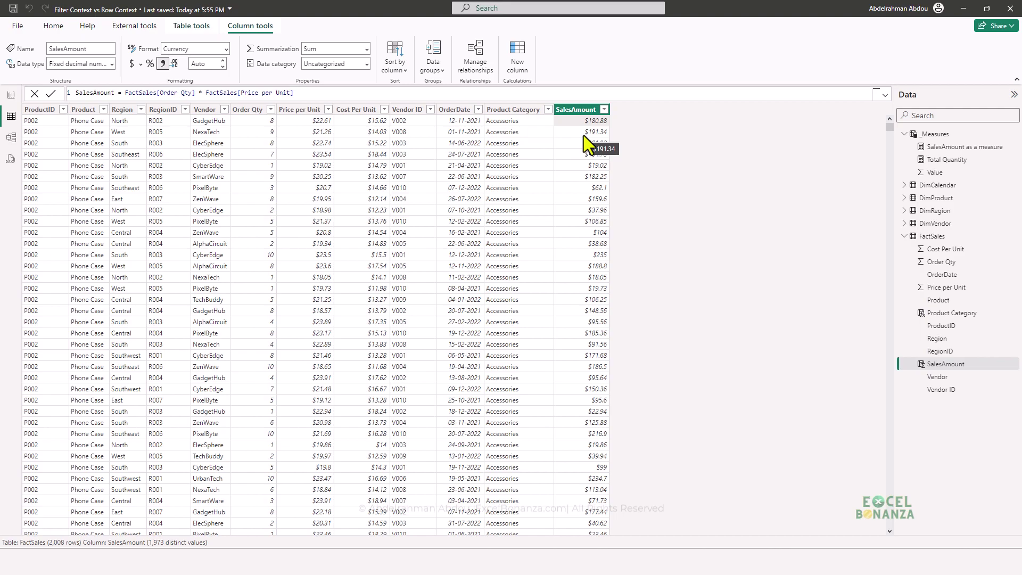
left_click(581, 121)
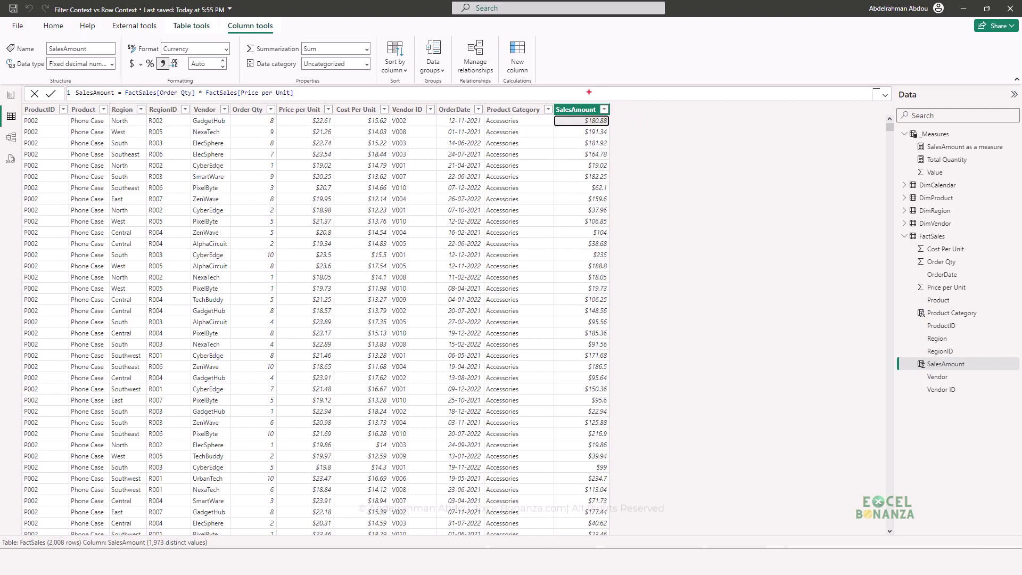
mouse_move(588, 92)
left_mouse_down()
mouse_move(572, 91)
mouse_move(564, 141)
mouse_move(574, 87)
left_mouse_up()
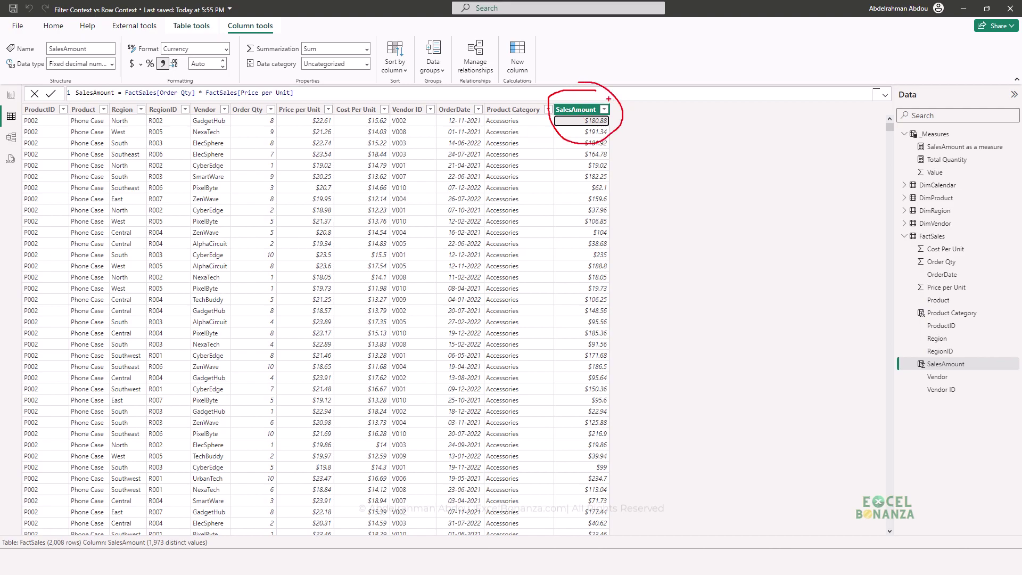
left_click_drag(595, 130, 576, 264)
left_click_drag(553, 165, 640, 264)
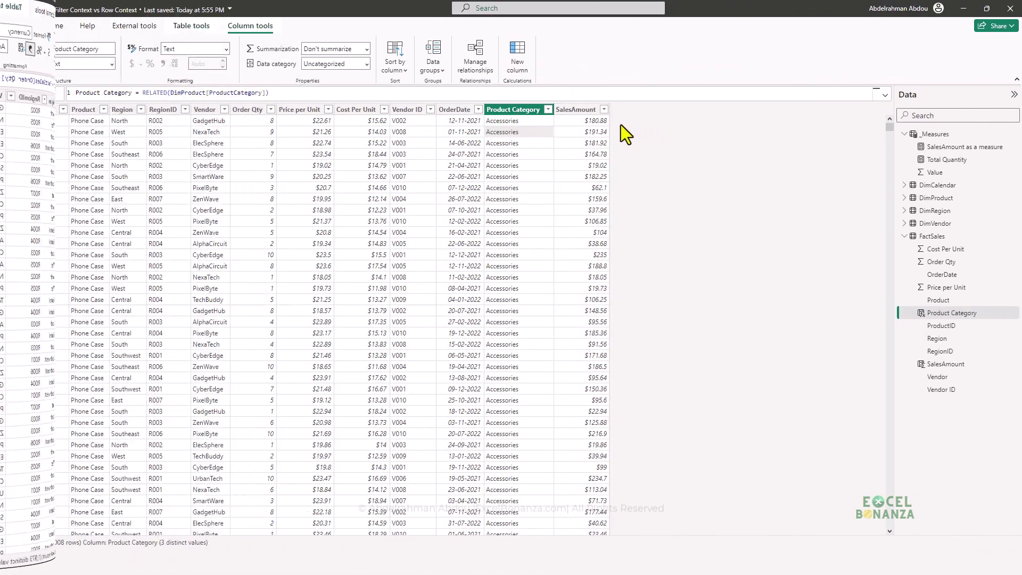
- Copy the SalesAmount column from FactSales and paste it into cell C2 of a blank Excel workbook
left_click(577, 110)
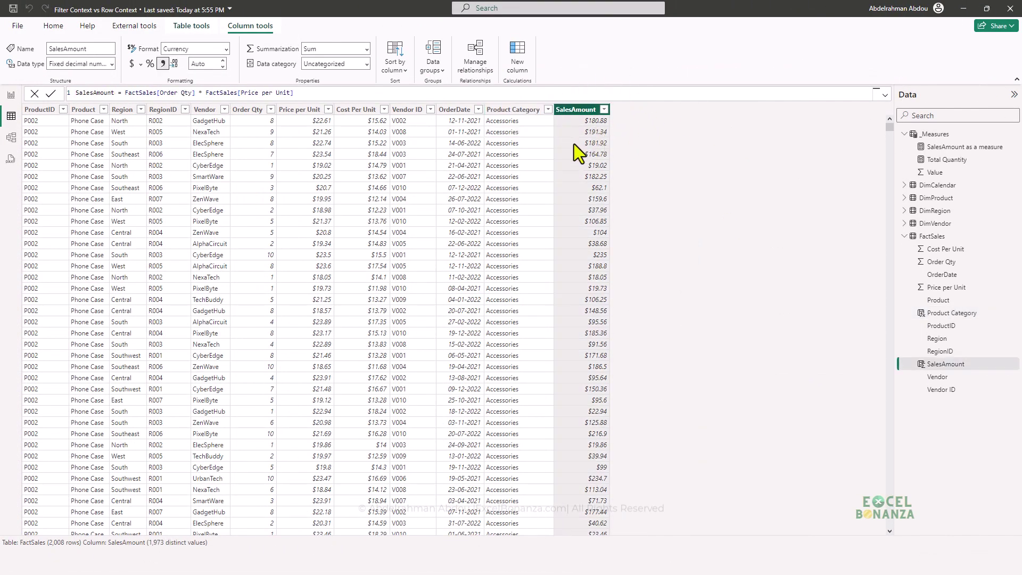
right_click(586, 117)
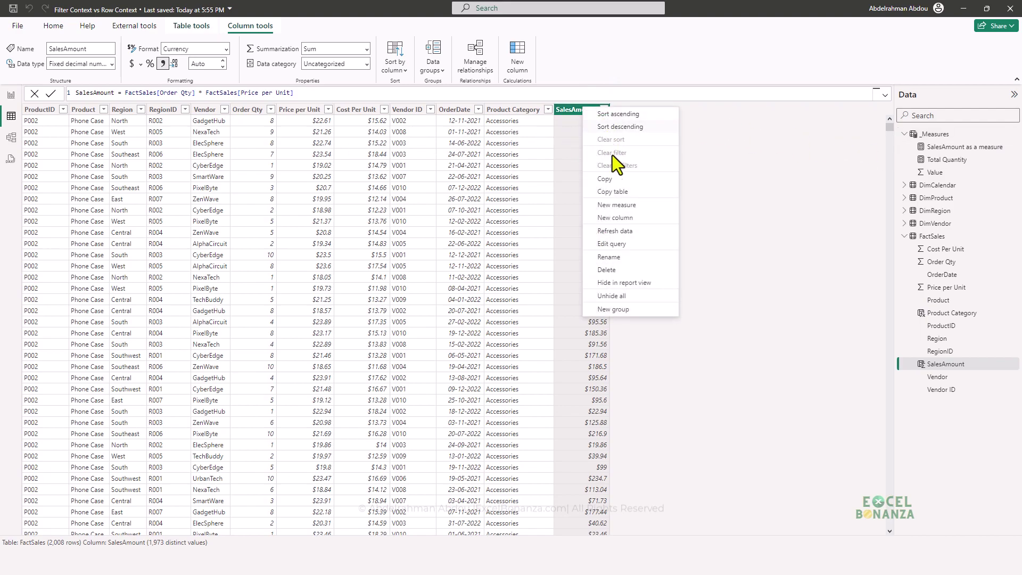
left_click(616, 193)
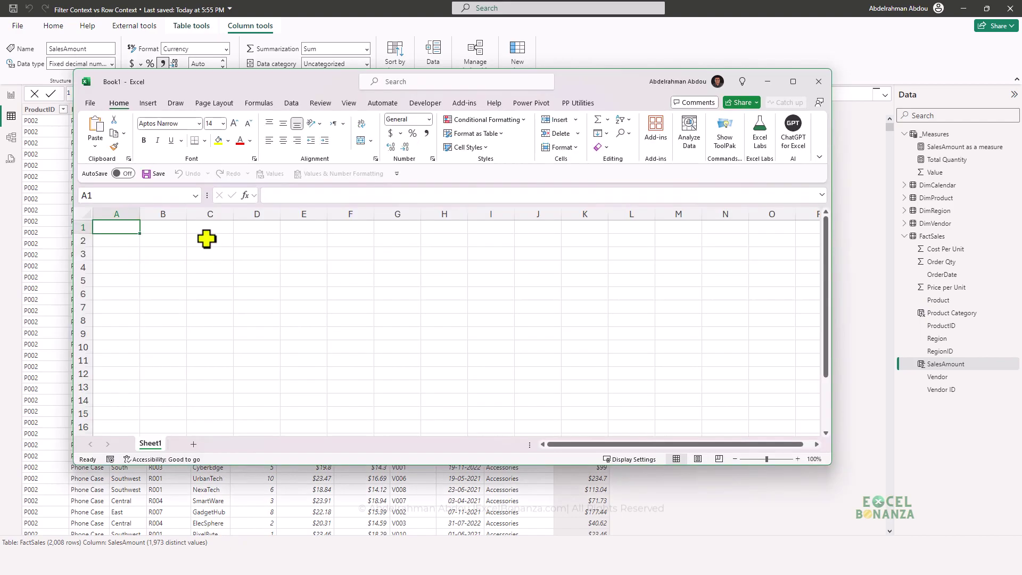
left_click(207, 241)
key("ctrl+v")
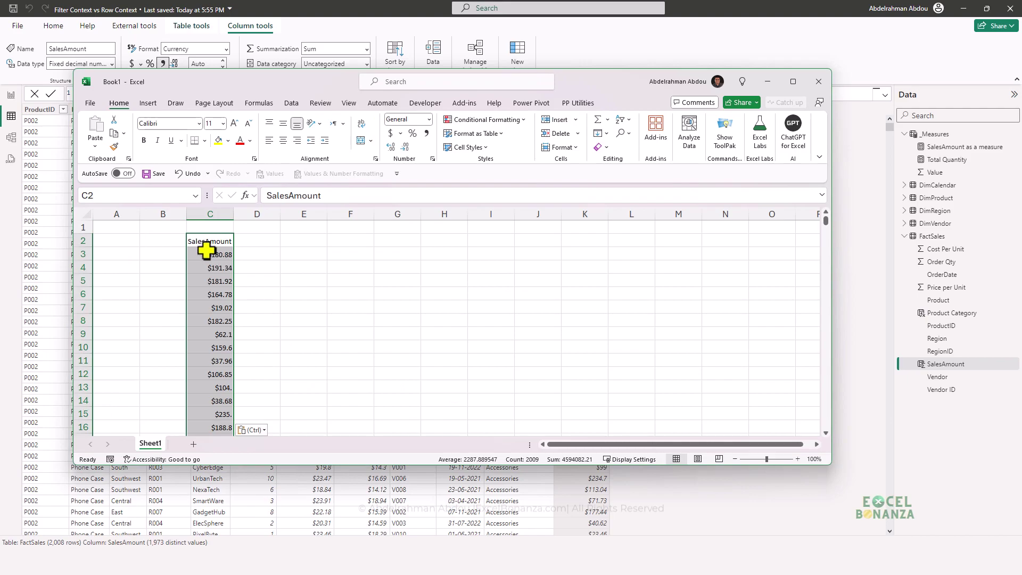
- Select all the pasted sales amounts from C3 down to check their sum
left_click(207, 253)
key("ctrl+shift+Down")
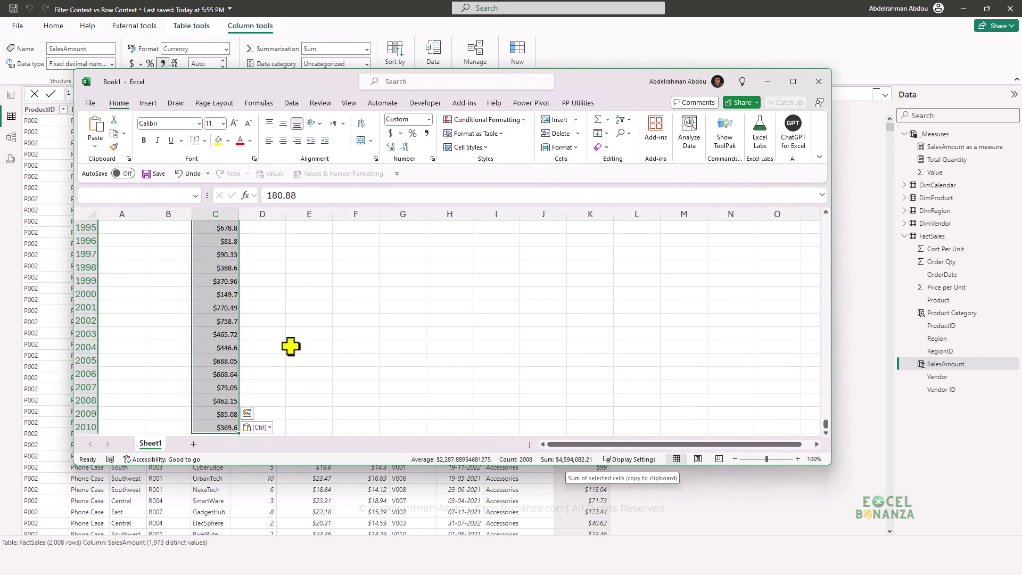
- Switch back to Power BI, check the sales card in the report, mark up the SalesAmount column in FactSales with ink, and clear it
left_click(11, 97)
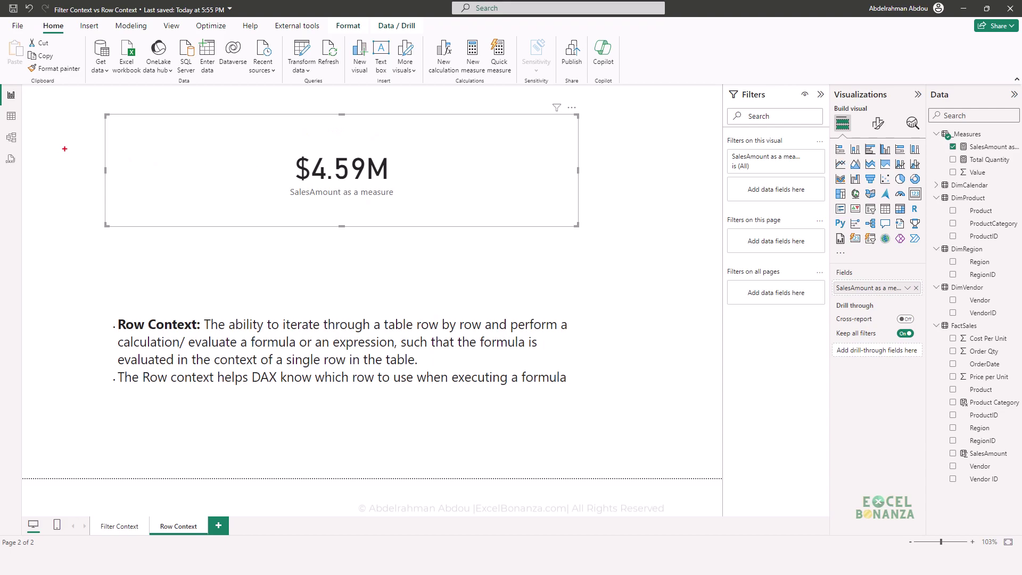
left_click(10, 116)
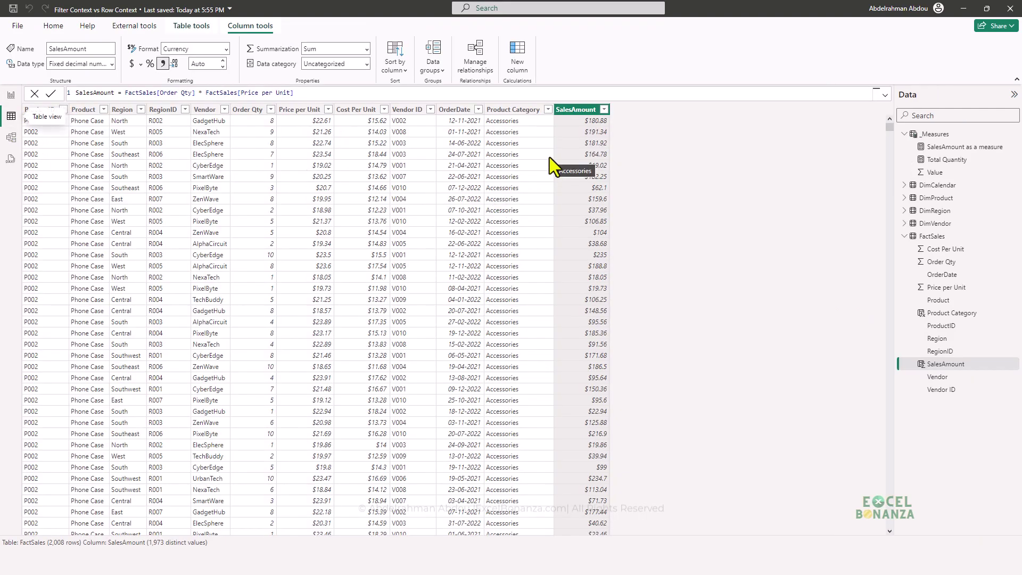
left_click_drag(590, 106, 567, 193)
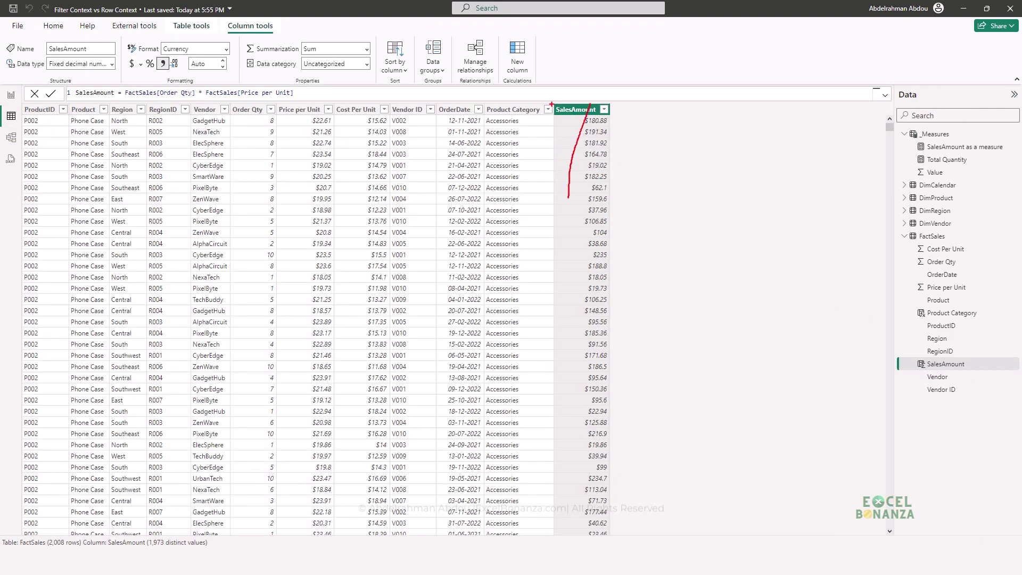
left_click_drag(552, 105, 609, 199)
key("Escape")
- Create a new measure in the _Measures table named Sales Amount wrong and start its formula with the SUM function
left_click(1012, 147)
left_click(937, 144)
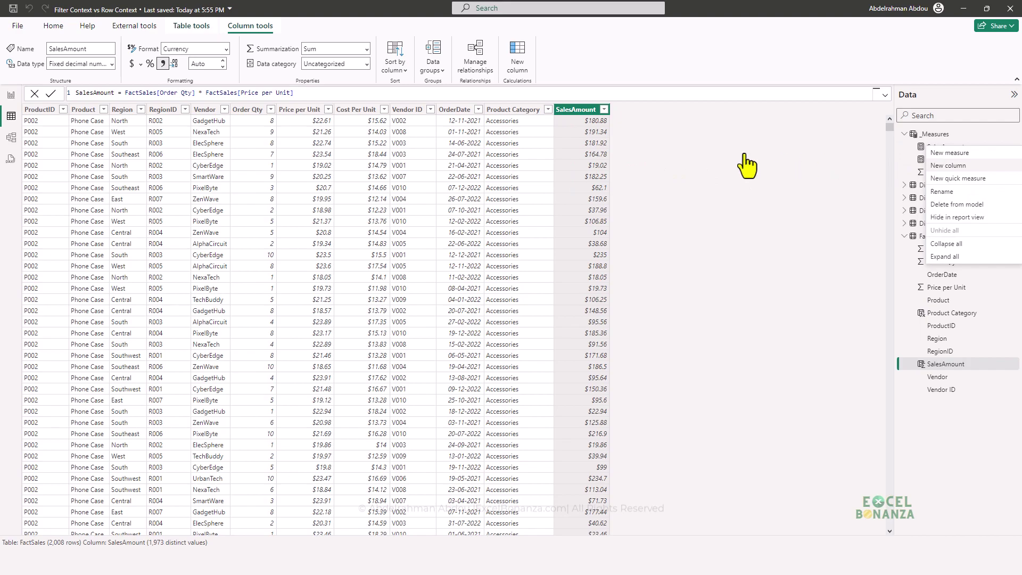
key("Caps_Lock")
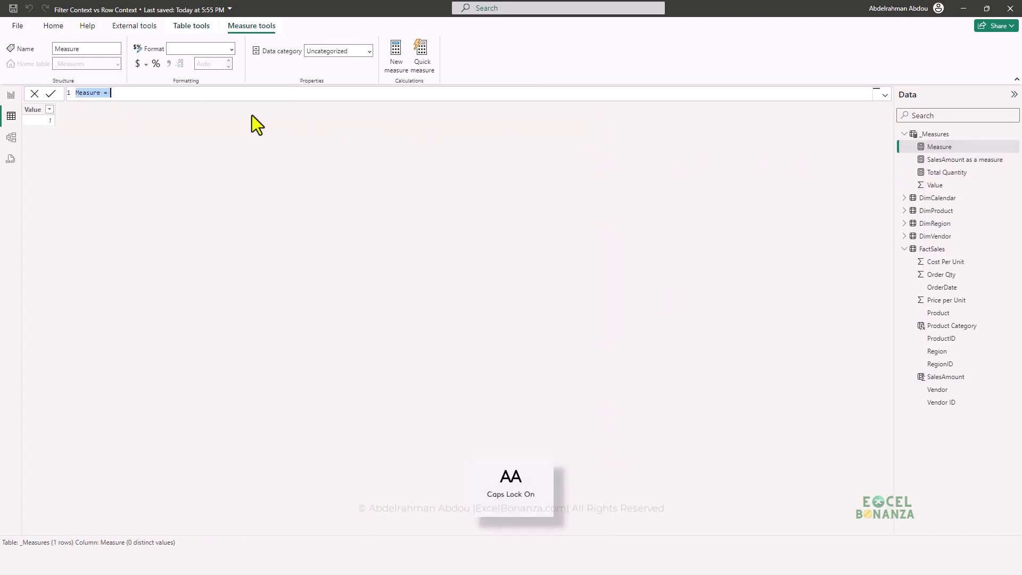
type("S")
key("Caps_Lock")
type("ales")
key("Caps_Lock")
type("A")
key("Caps_Lock")
type("mount w")
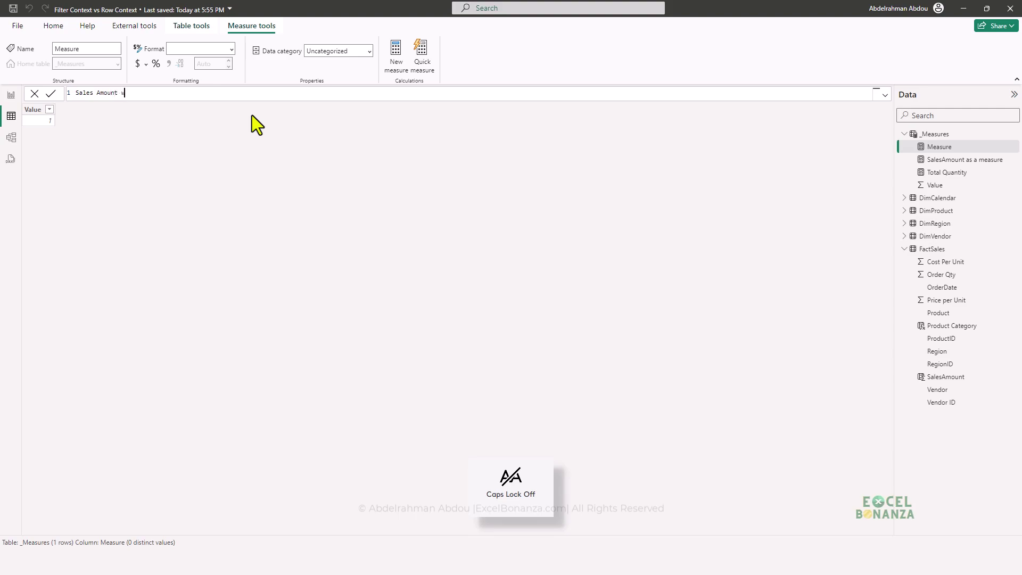
type("rong = sum")
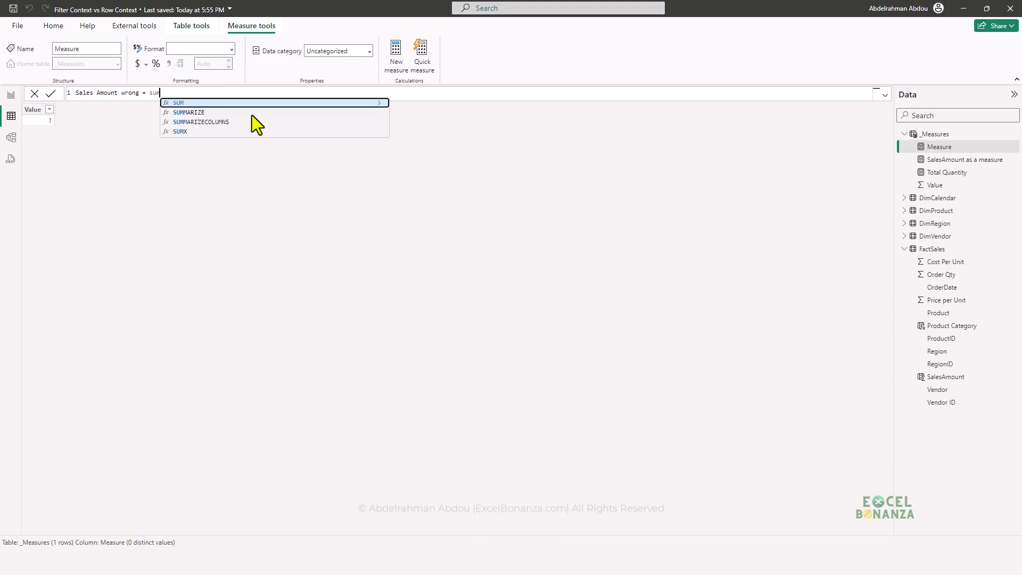
- Complete the Sales Amount wrong measure as SUM(FactSales[SalesAmount]) and commit it
key("Tab")
type("factsa")
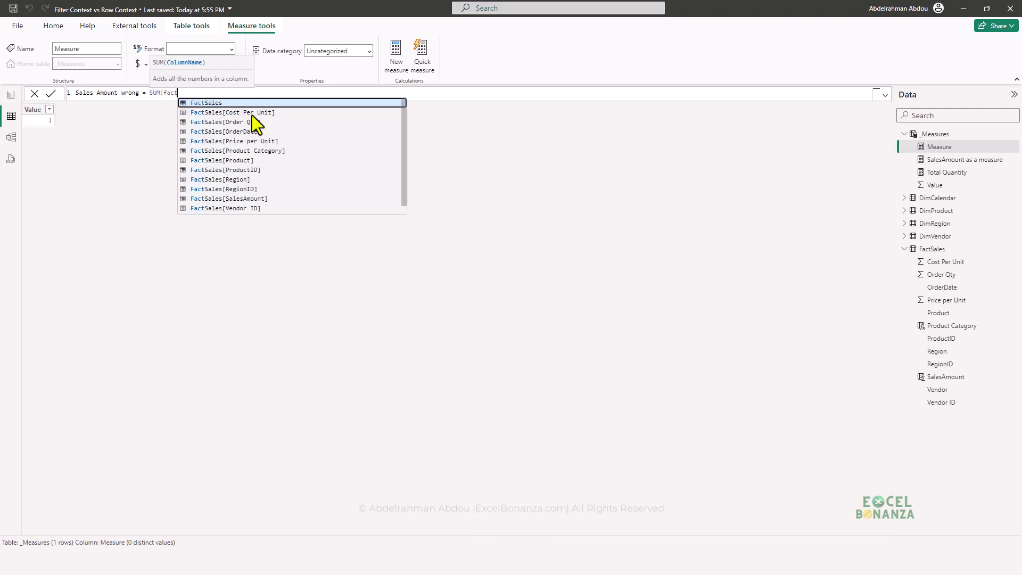
key("Down")
key("Down")
key("Down")
key("Down")
key("Down")
key("Down")
key("Down")
key("Down")
key("Down")
key("Down")
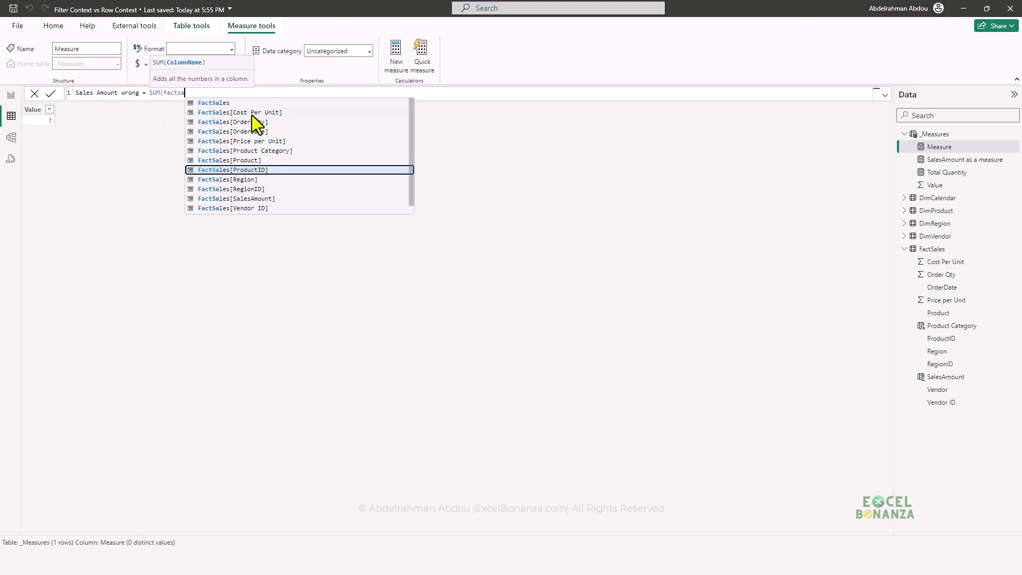
key("Tab")
type(")")
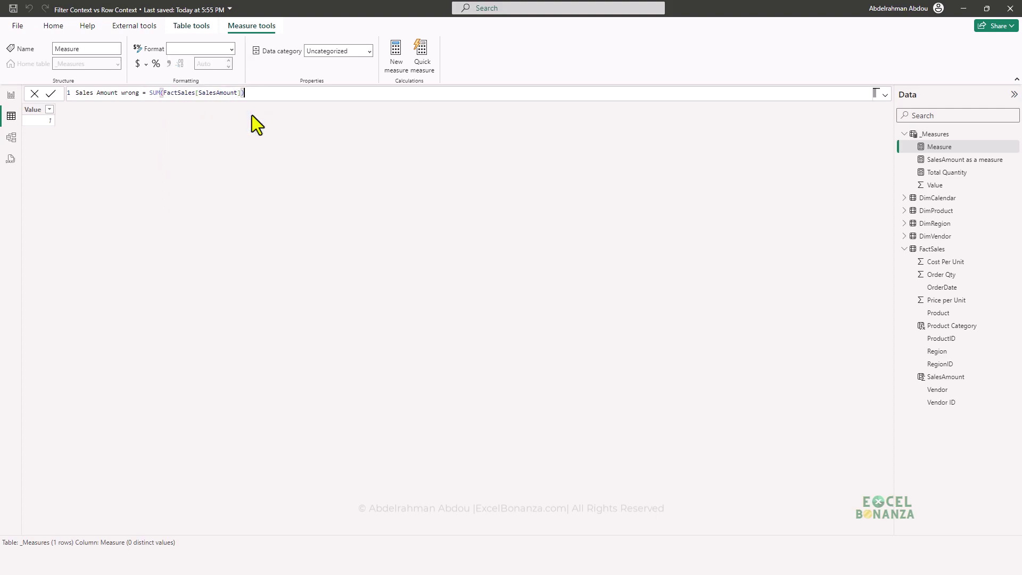
key("Return")
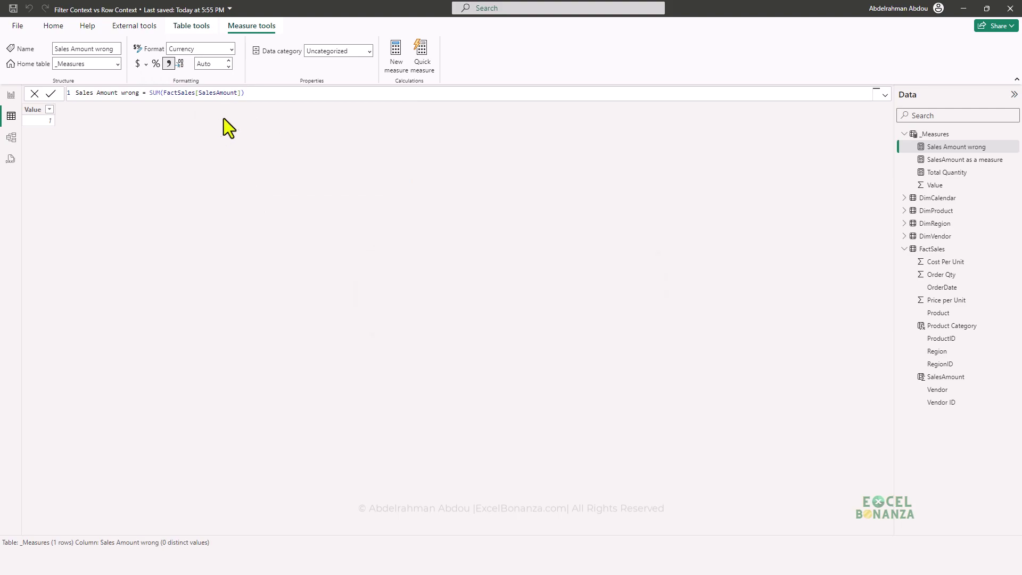
- Review the SUMX formula of the SalesAmount as a measure measure and return to the Row Context report page
left_click(963, 160)
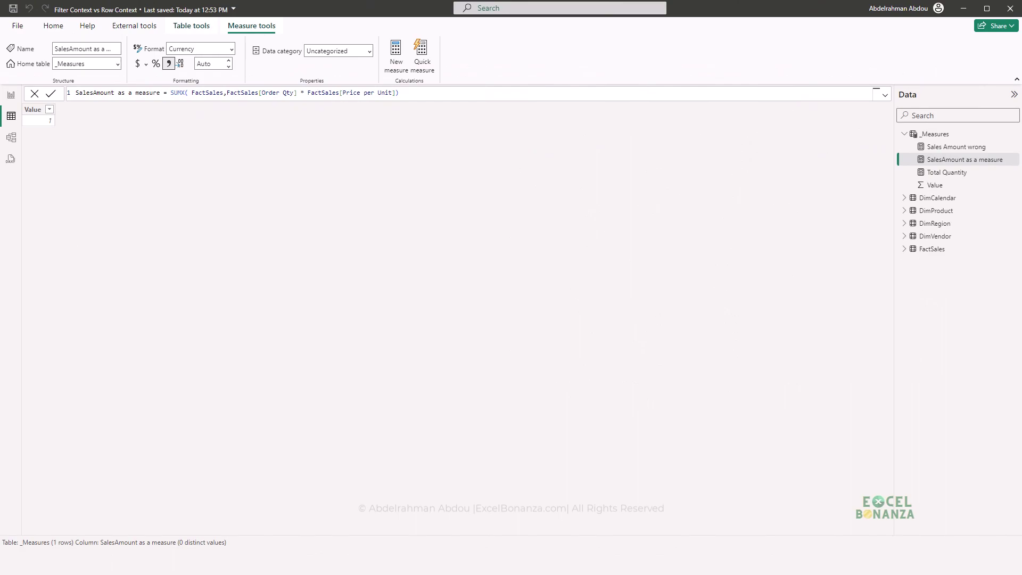
left_click(10, 95)
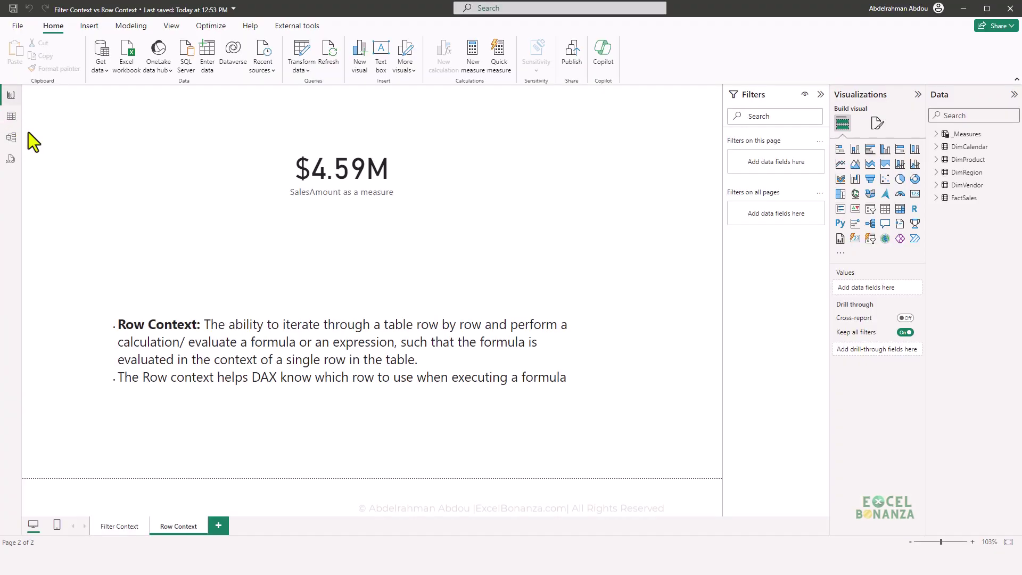